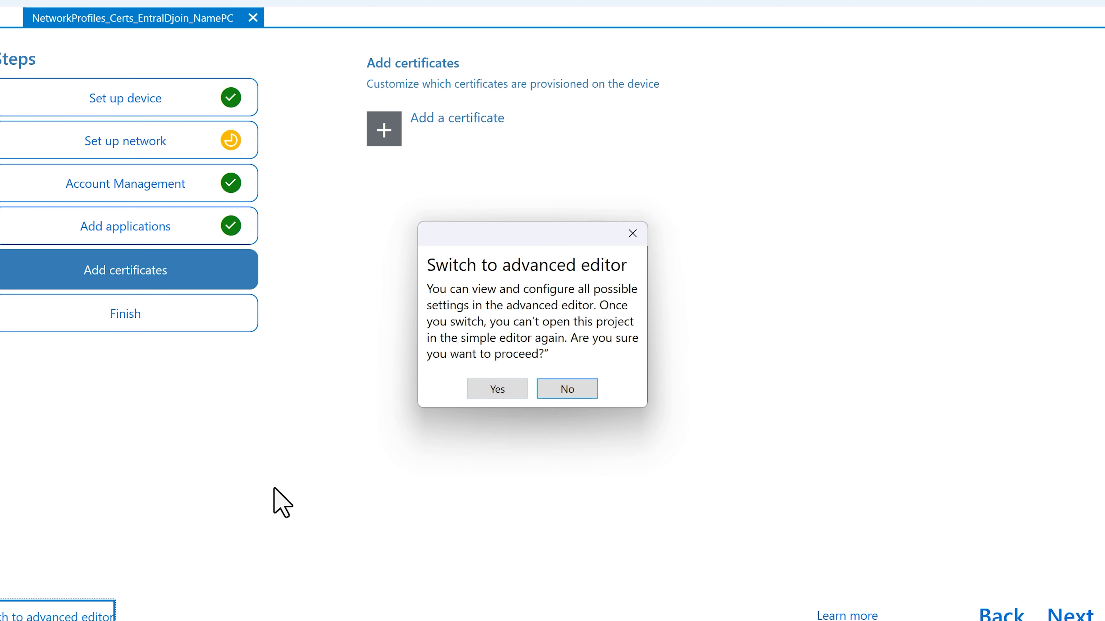
- Switch to the advanced editor and add a RootCertificate entry under Runtime settings > Certificates > RootCertificates
click(496, 389)
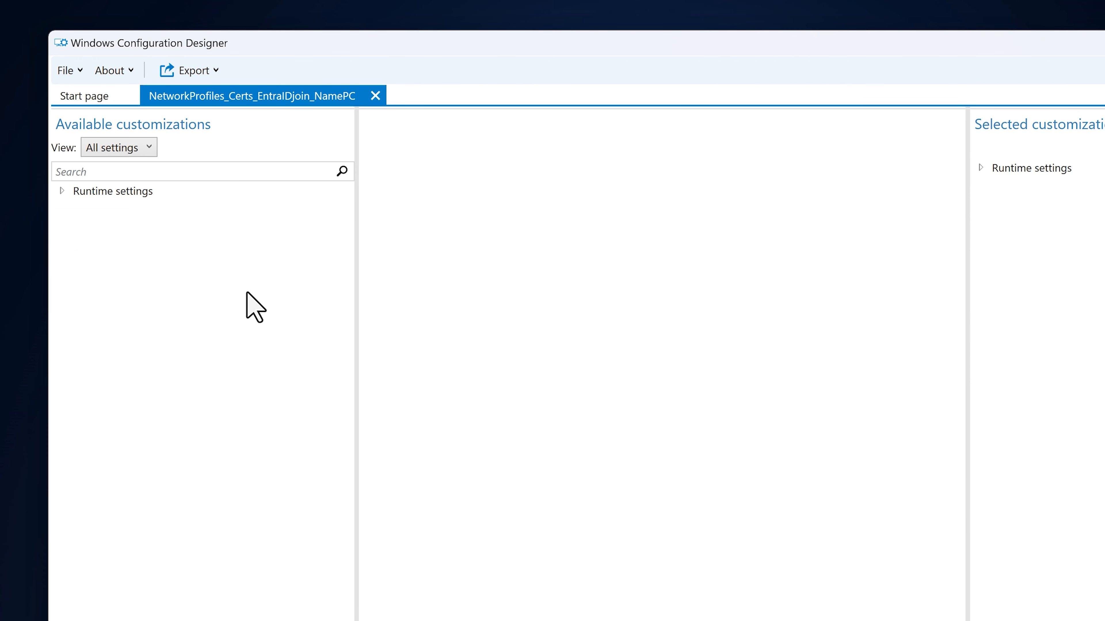
click(61, 191)
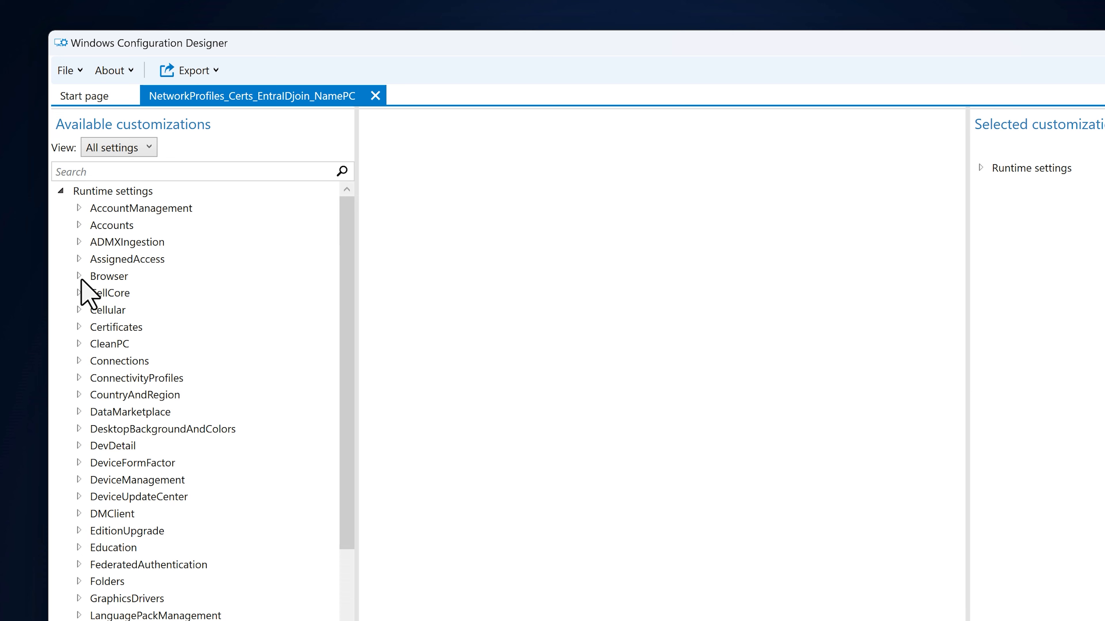
click(79, 327)
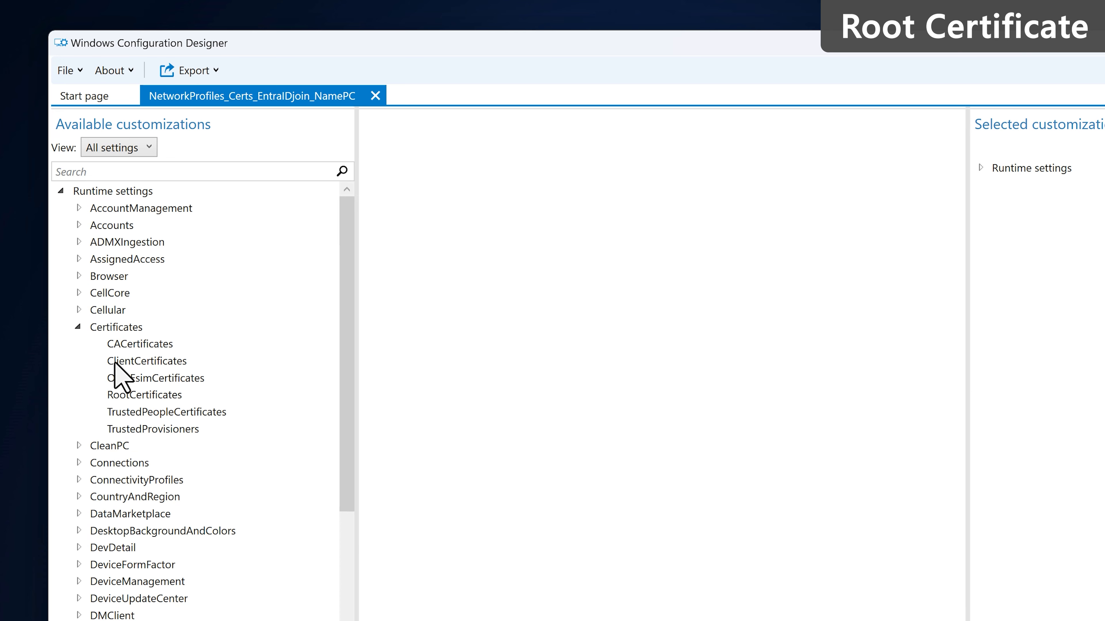
click(157, 396)
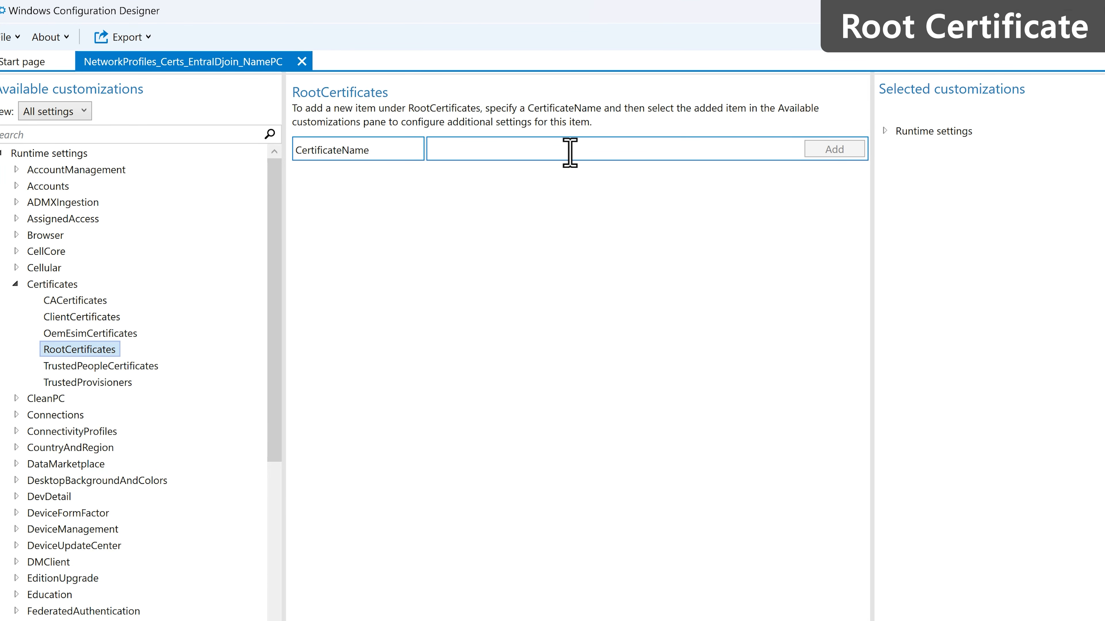
text(RootCer)
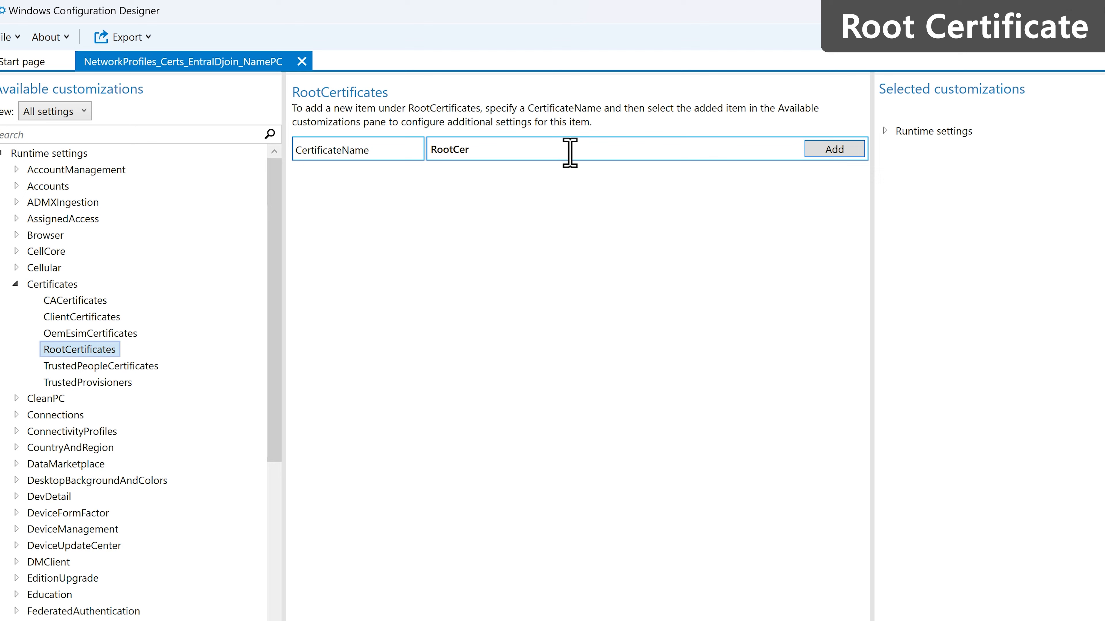
click(844, 151)
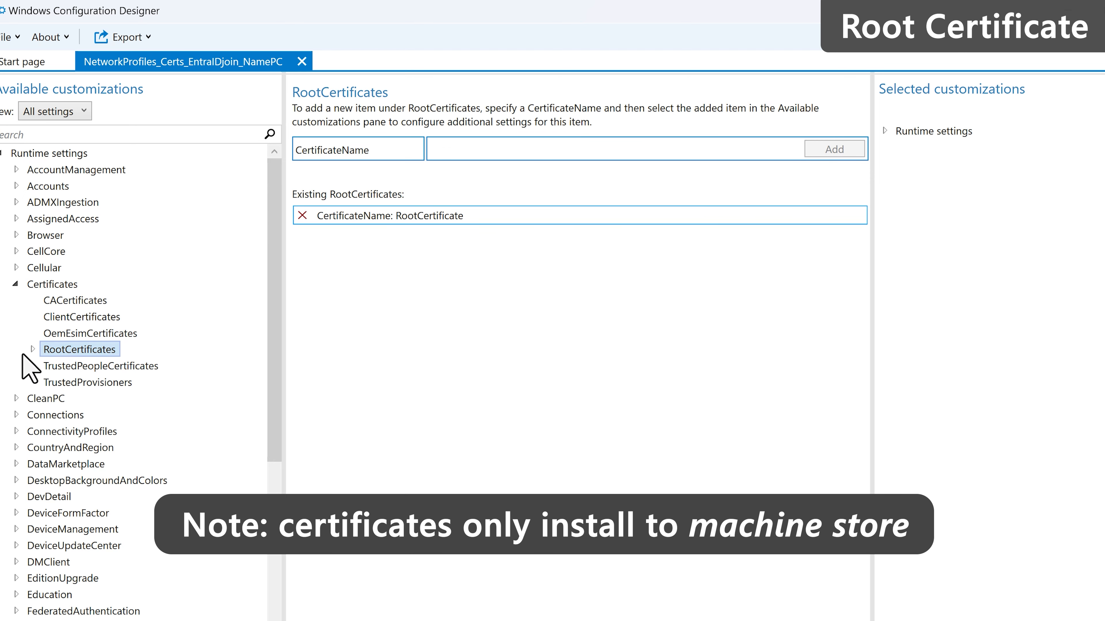
click(33, 349)
click(61, 366)
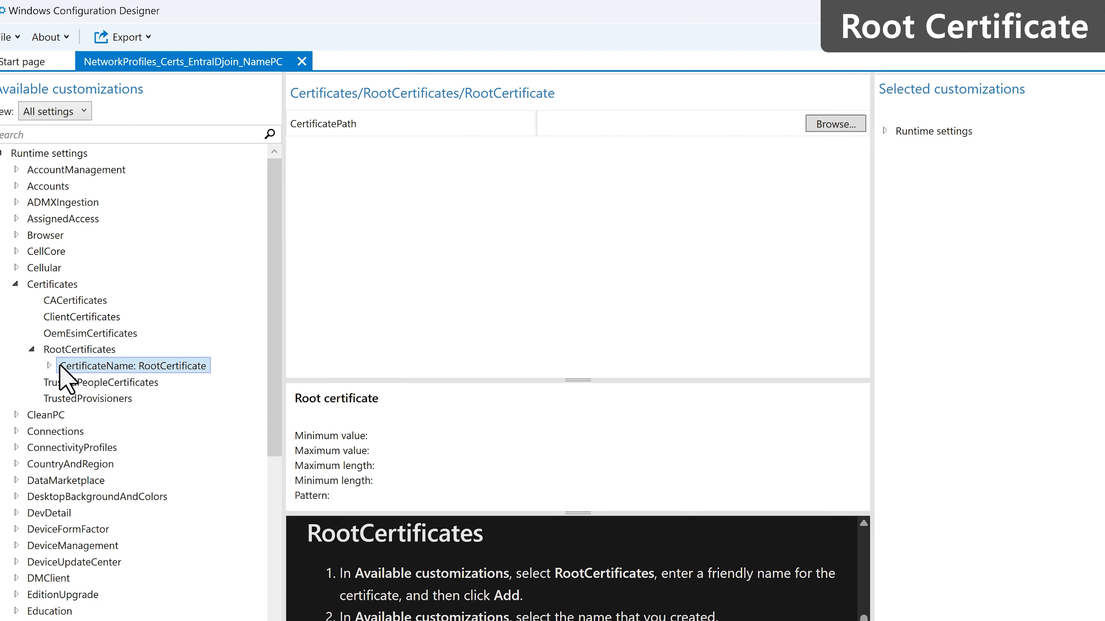
- Point RootCertificate's certificate path to Root_certificate.cer in the provisioning package's certificates folder
click(831, 123)
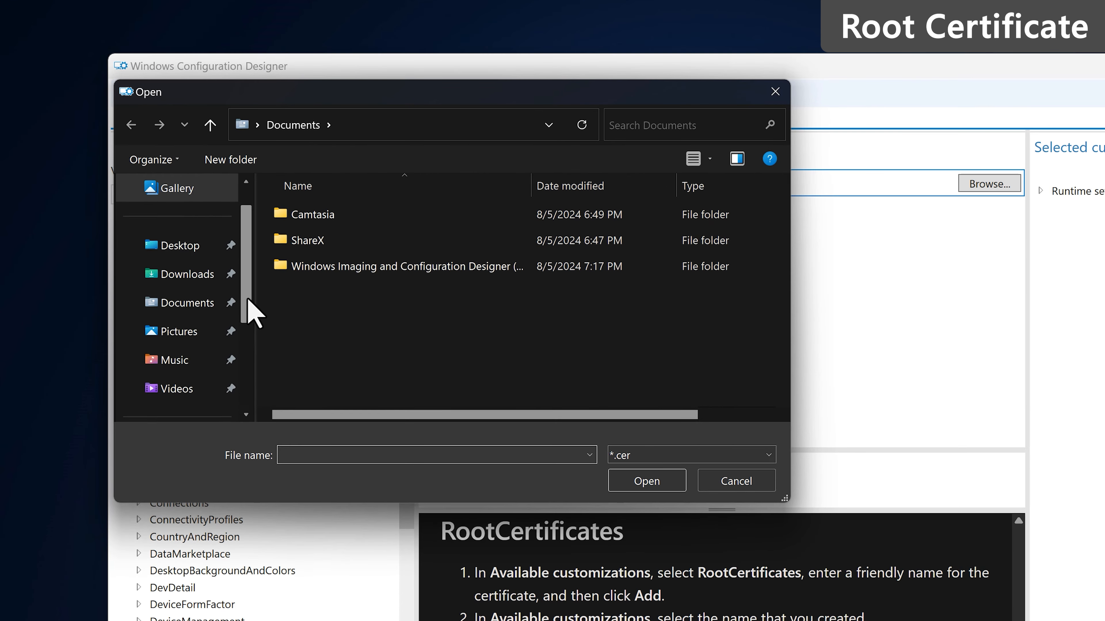
drag(248, 300, 248, 386)
click(198, 332)
double_click(361, 220)
double_click(368, 217)
double_click(369, 240)
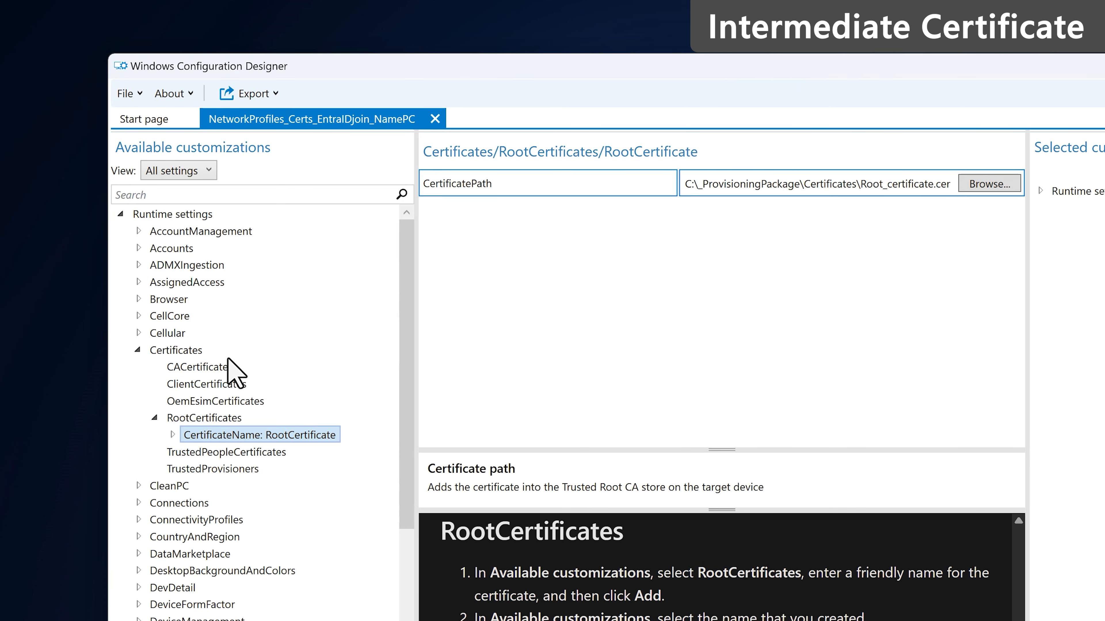
- Add an IntermediateCertificate entry under CACertificates pointing to the intermediate certificate .cer file
click(217, 368)
click(758, 210)
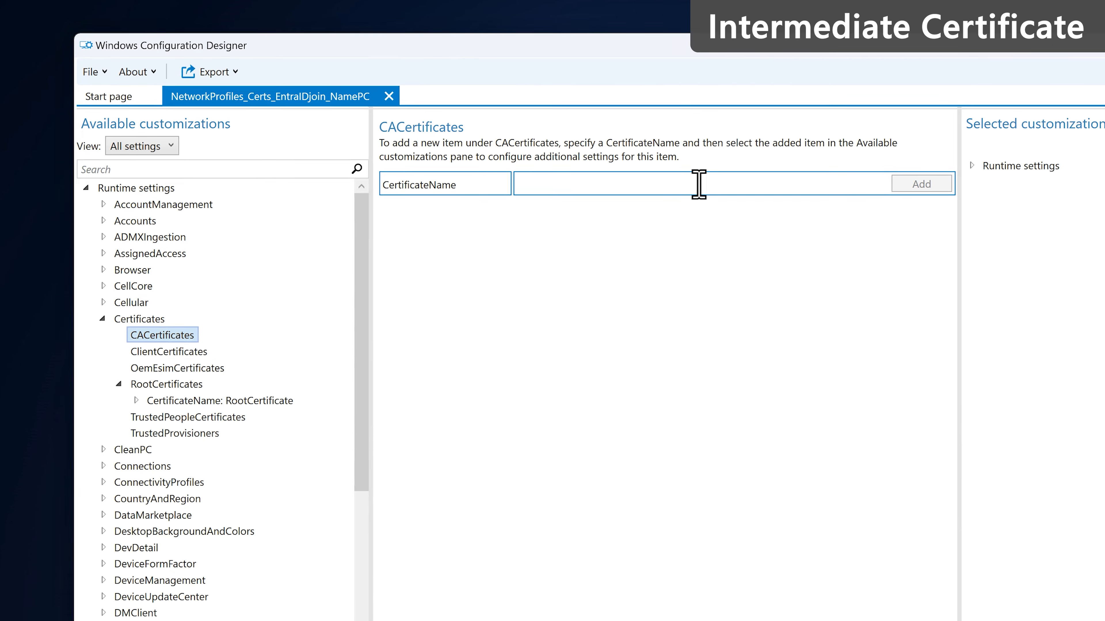
text(IntermediateCertificate)
click(987, 210)
click(336, 385)
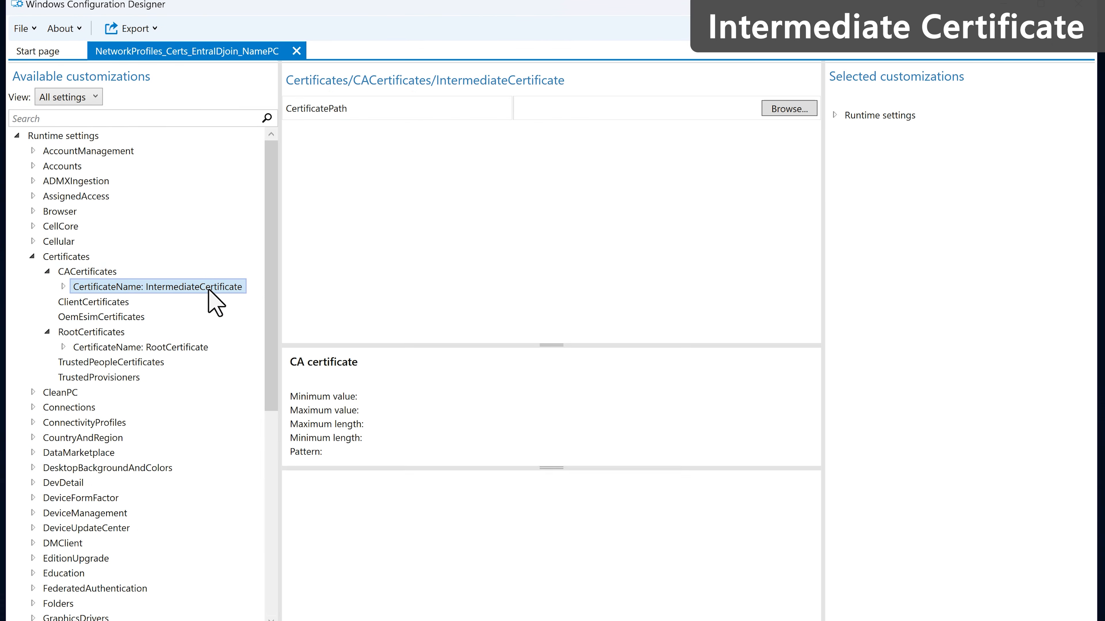
click(789, 108)
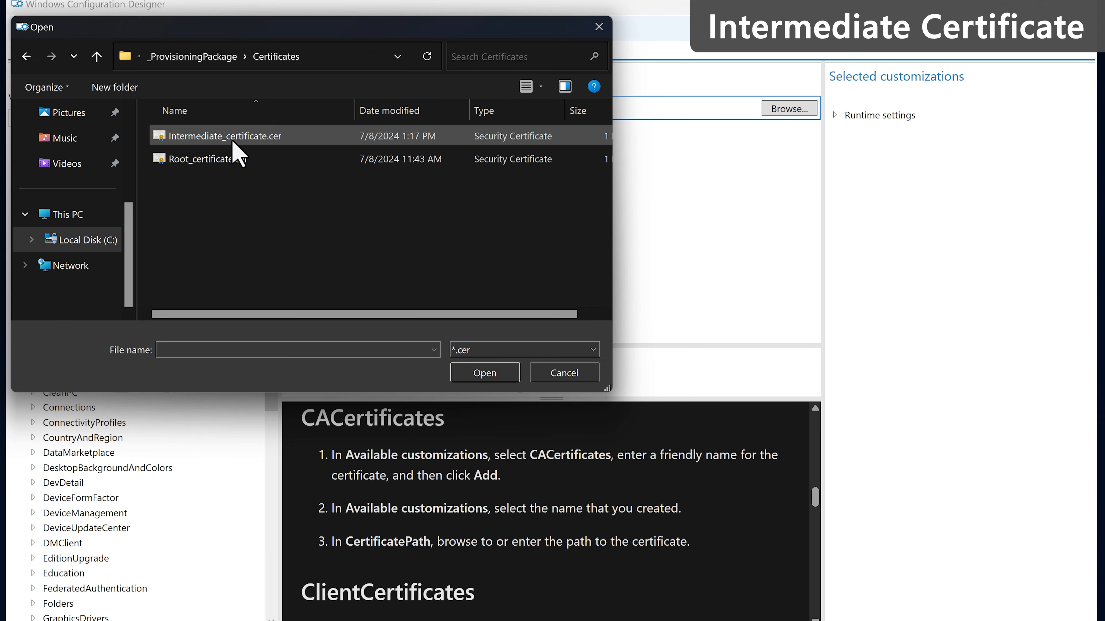
double_click(239, 140)
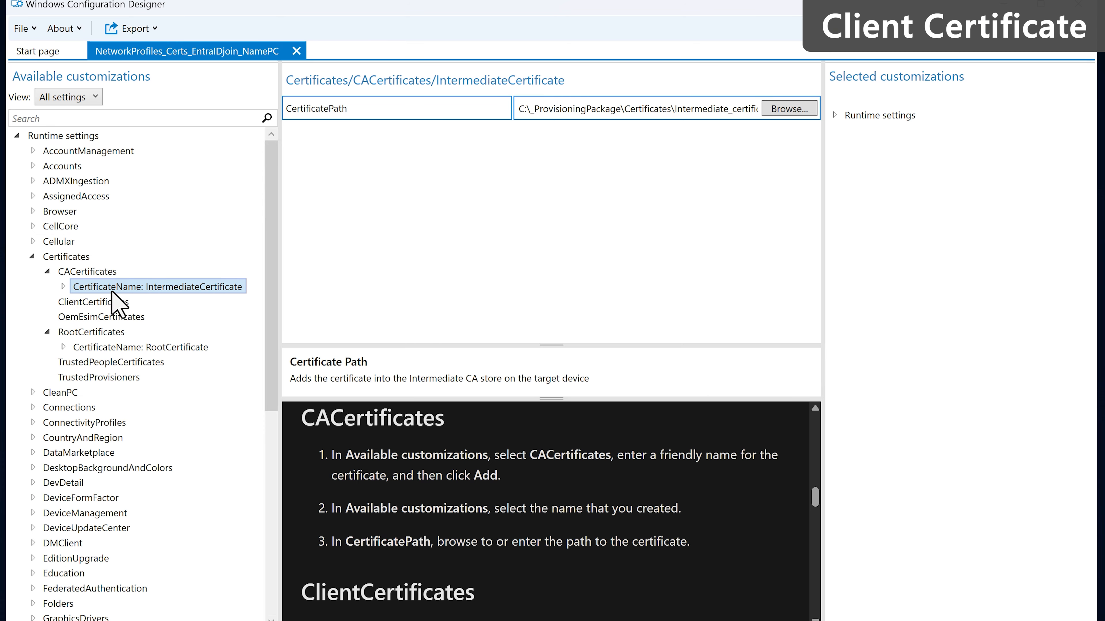
click(107, 301)
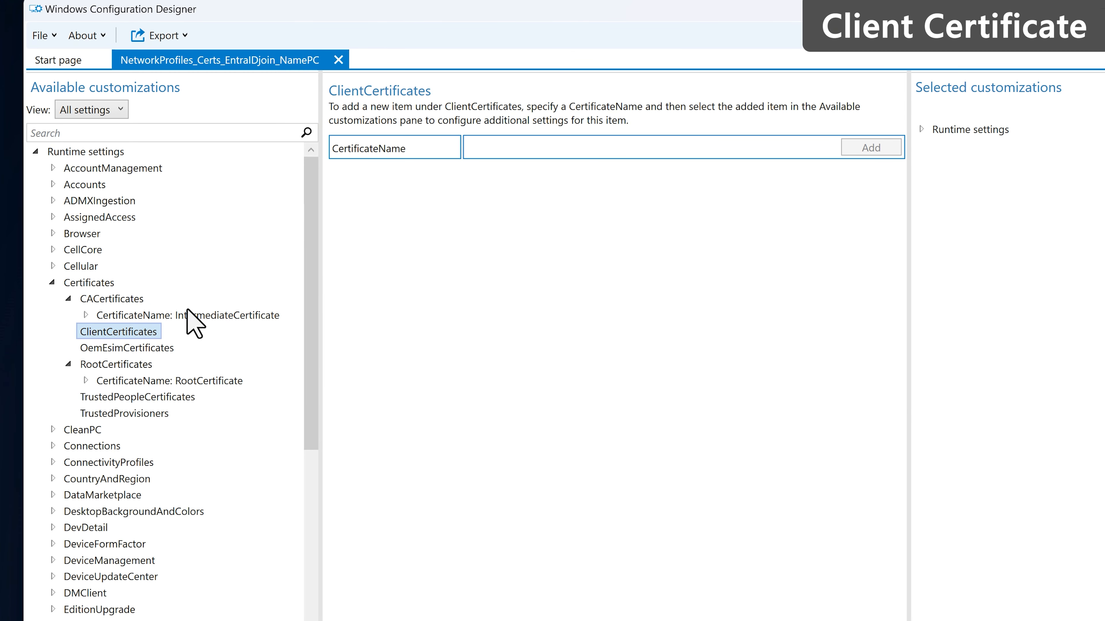
- Add a ClientCertificate entry using Client_certificate.pfx as its certificate file
text(ClientCertificate)
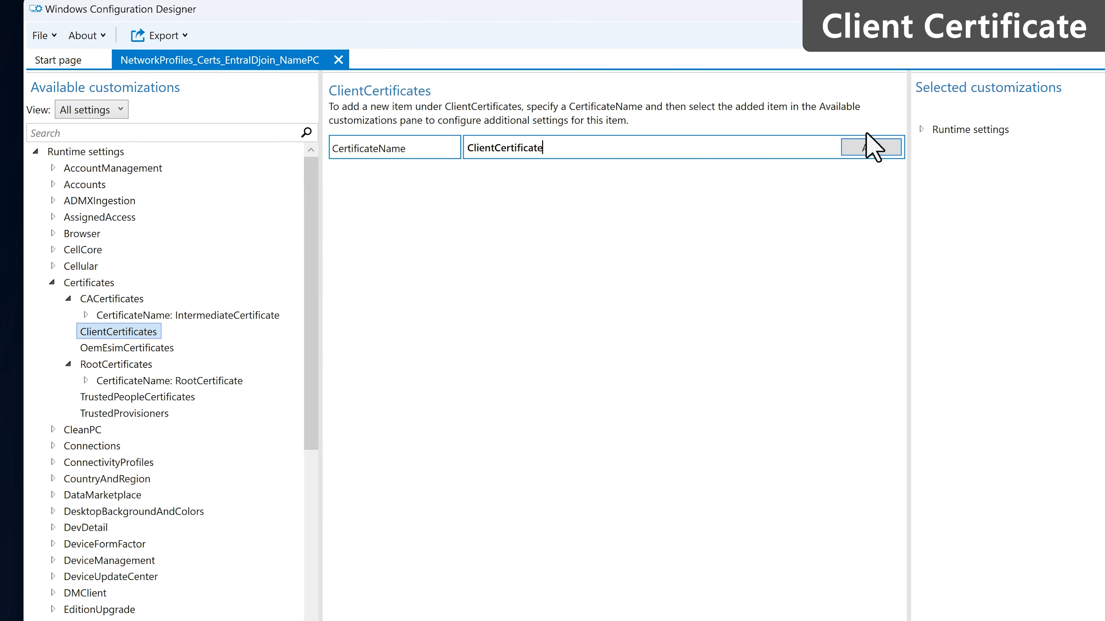
click(885, 147)
click(69, 332)
click(86, 348)
click(145, 381)
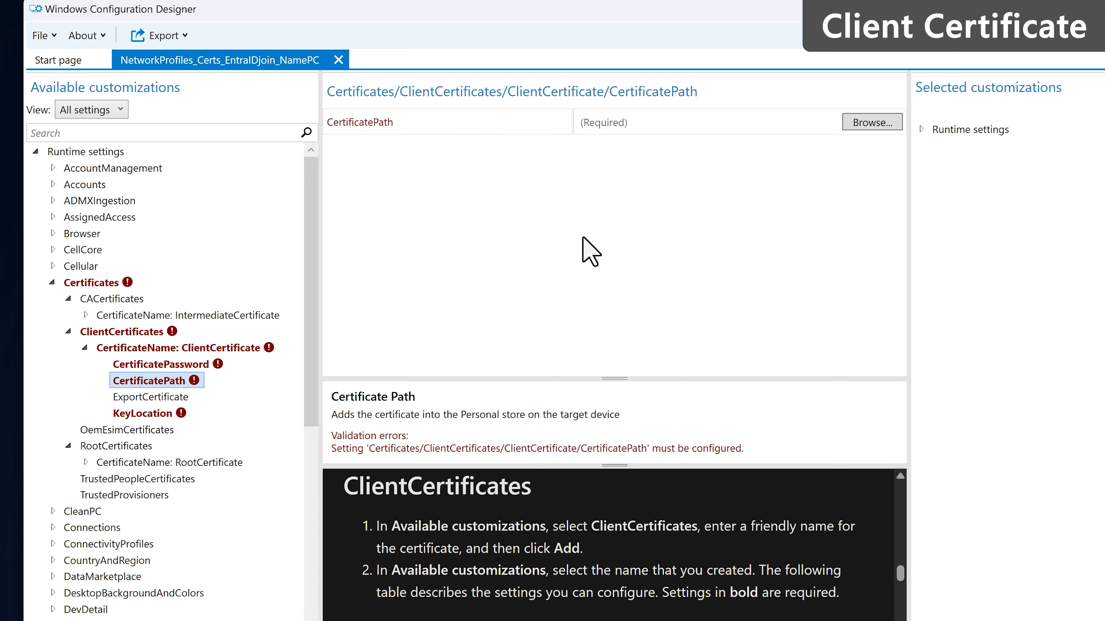
click(872, 122)
double_click(345, 172)
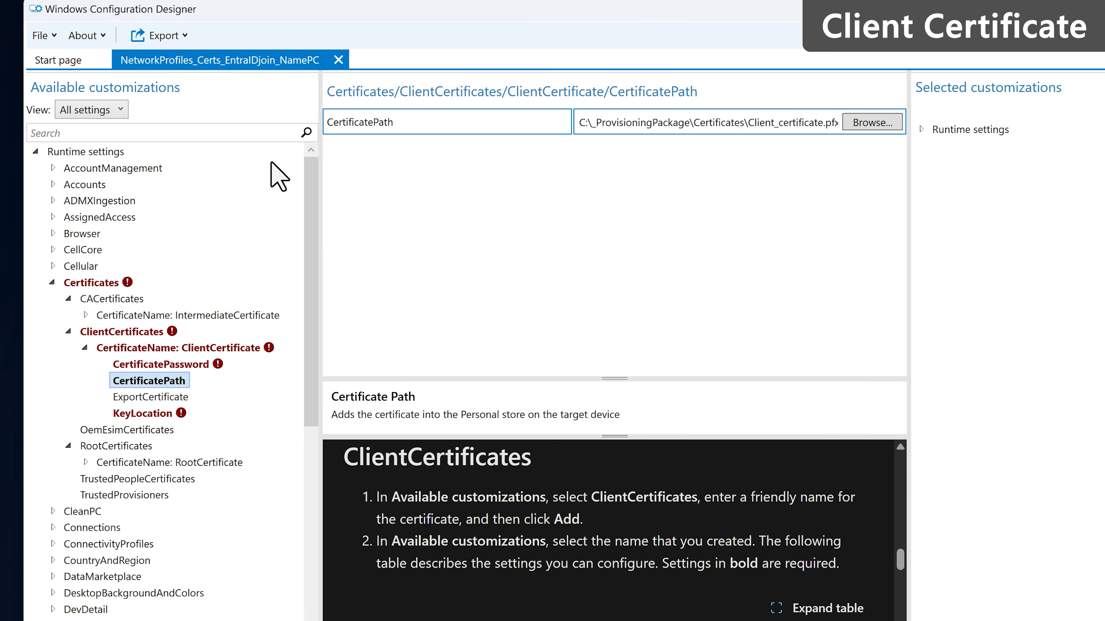
- Enter the client certificate's password and set its KeyLocation to Software only
click(197, 364)
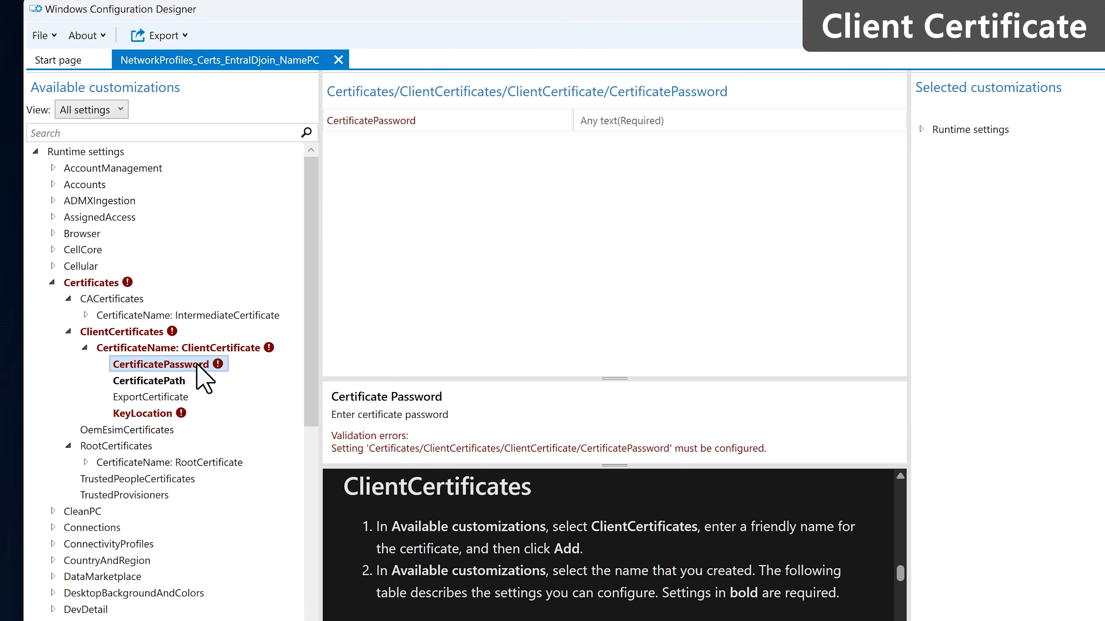
click(693, 120)
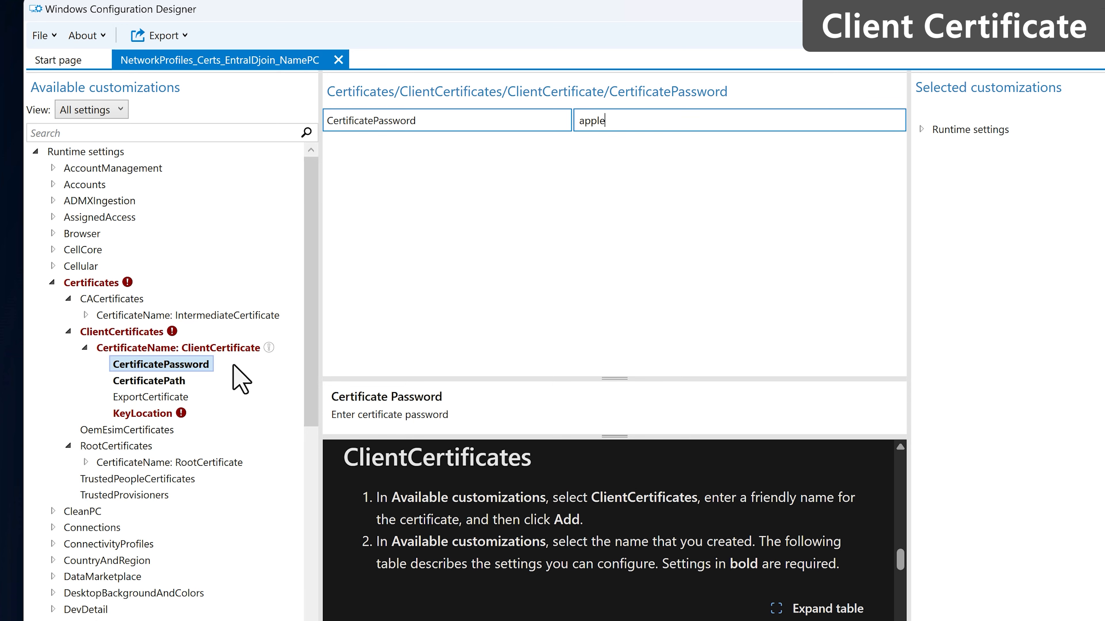
click(143, 414)
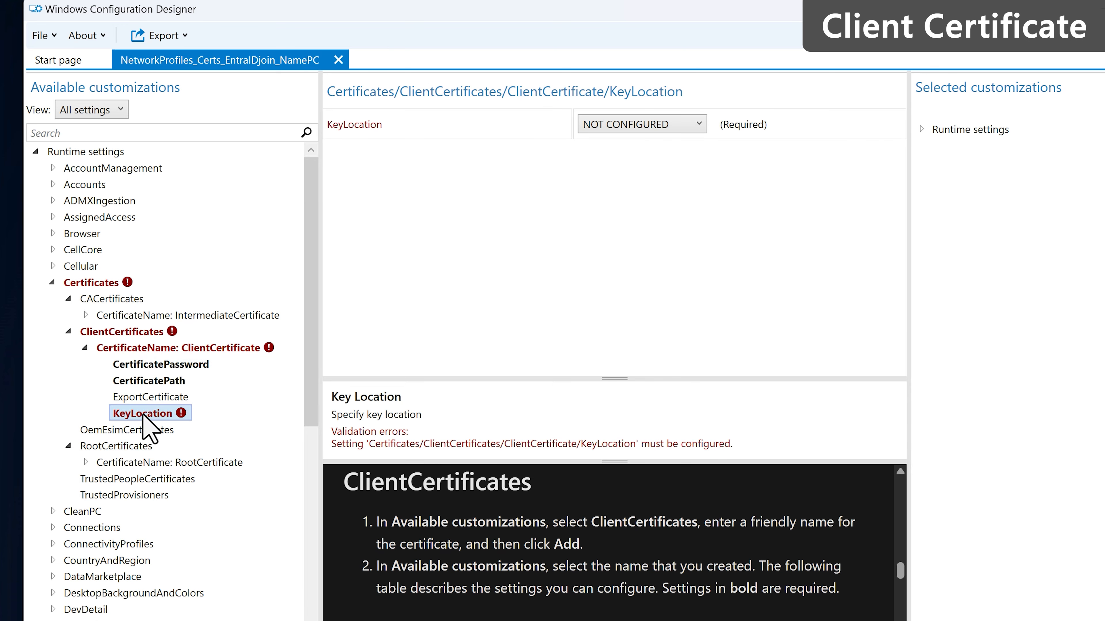
click(658, 127)
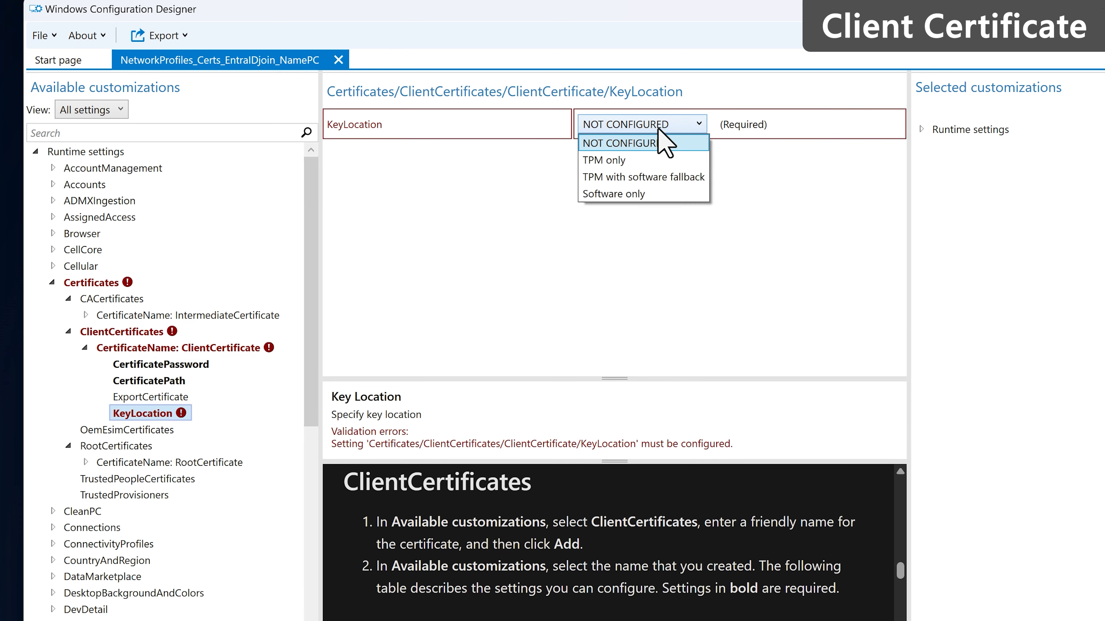
click(654, 196)
click(52, 282)
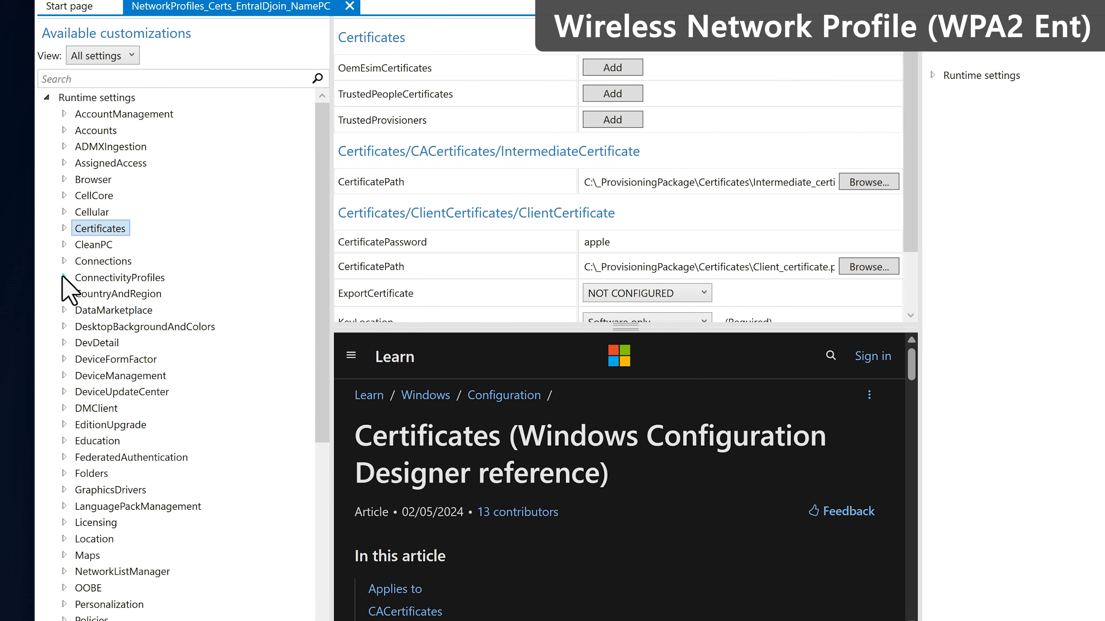
- Add C:\_ProvisioningPackage\Wi-Fi-Contoso.xml as a profile under ConnectivityProfiles > WLAN > Profiles
click(64, 277)
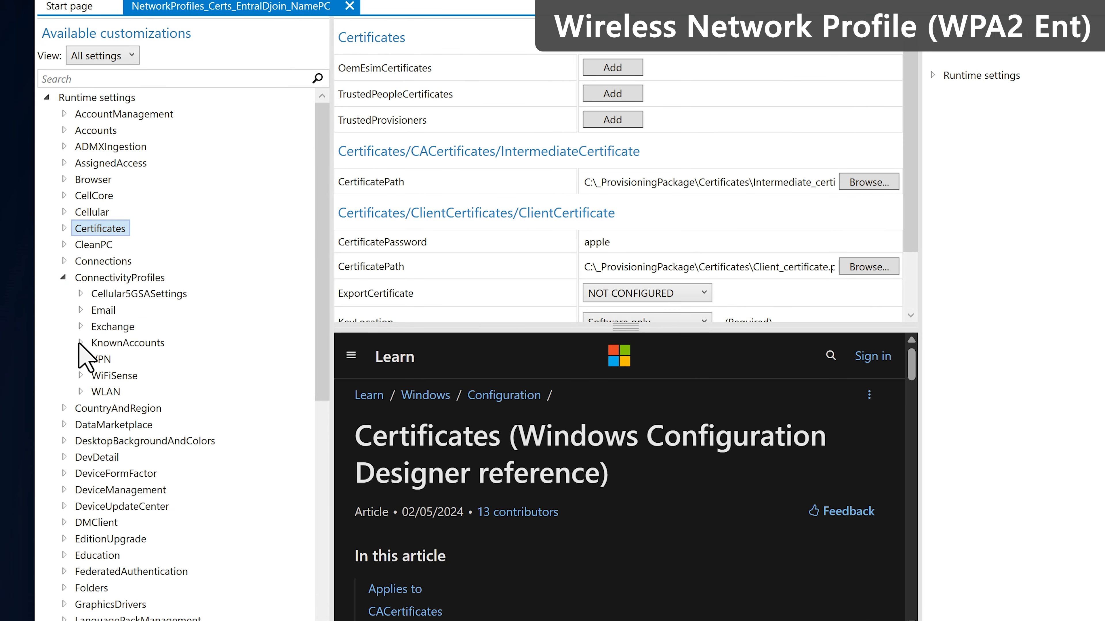
click(80, 392)
click(114, 409)
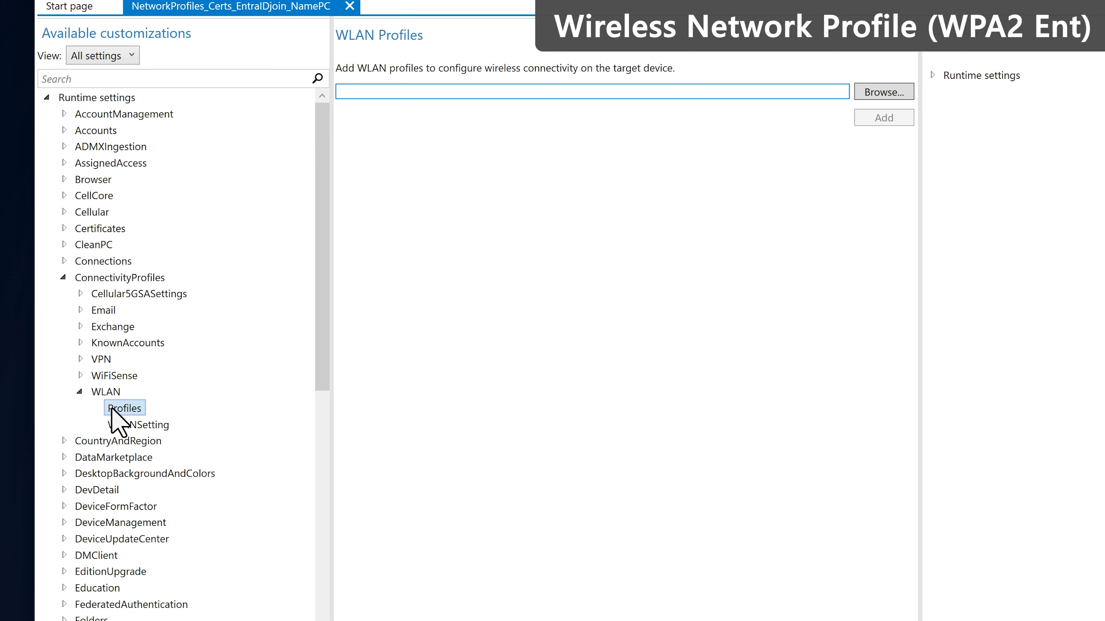
click(883, 92)
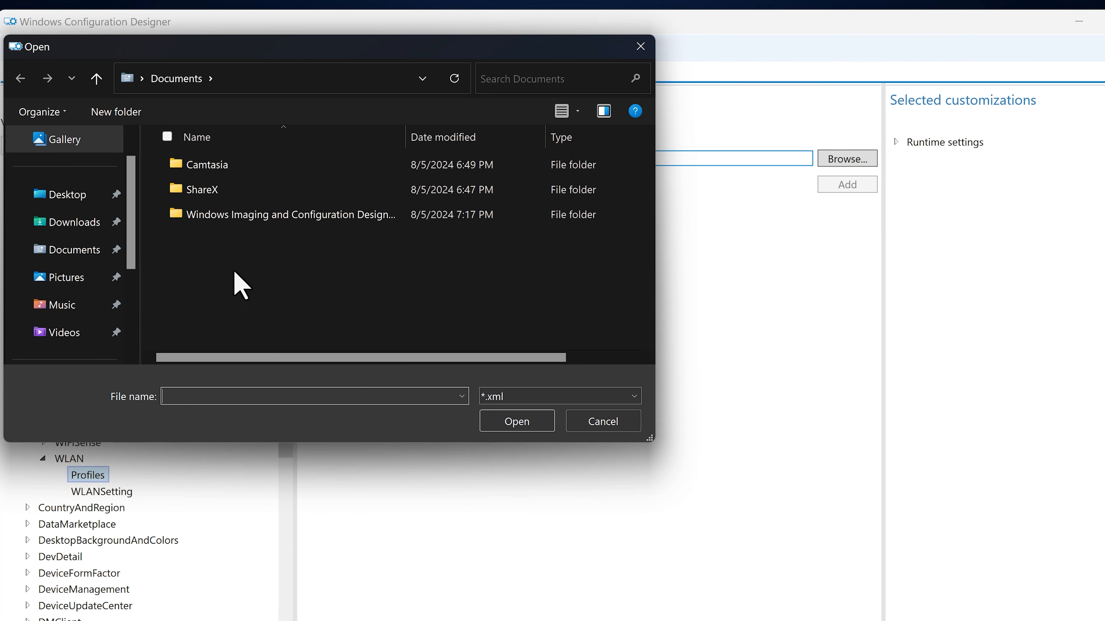
scroll(112, 278, down, 3)
click(113, 279)
double_click(247, 169)
click(247, 215)
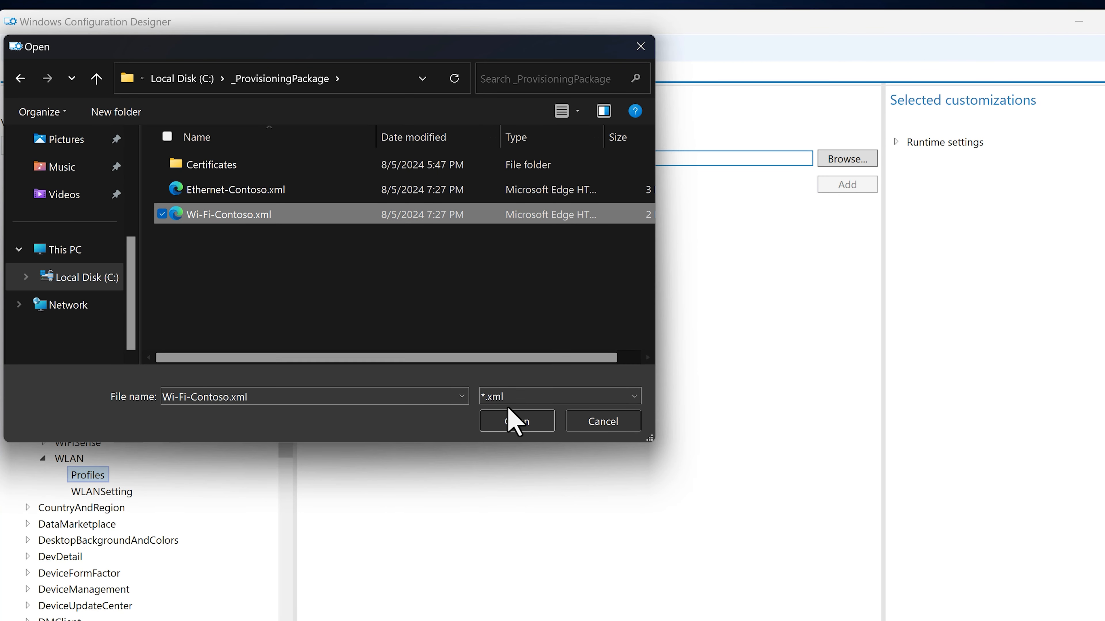
click(526, 421)
click(866, 187)
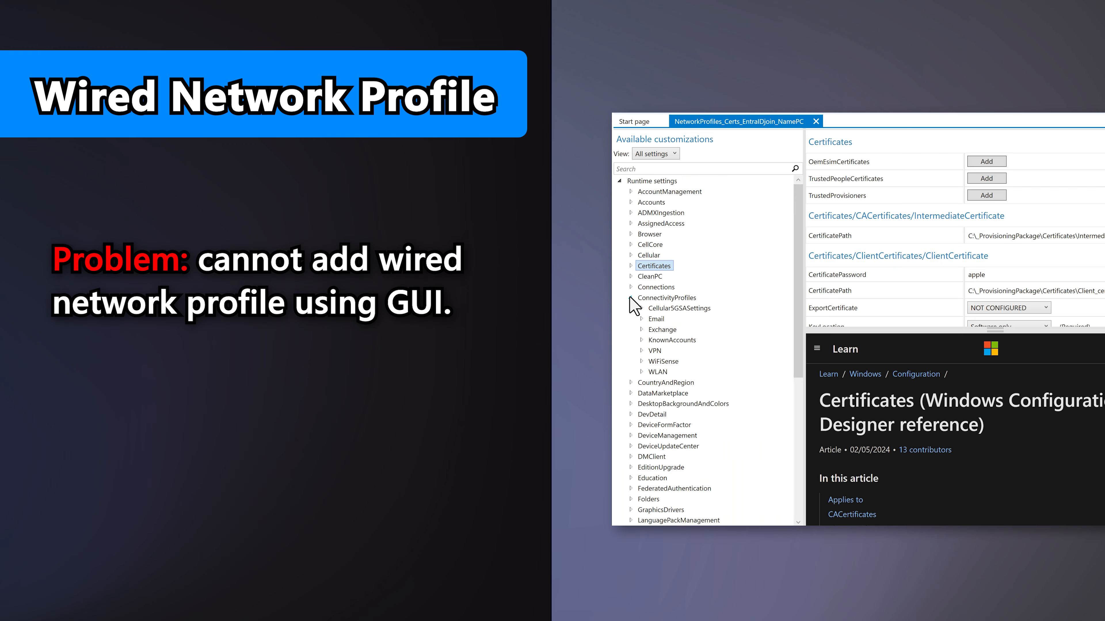
- Open the WLAN Profiles settings under ConnectivityProfiles to view their reference documentation
click(641, 372)
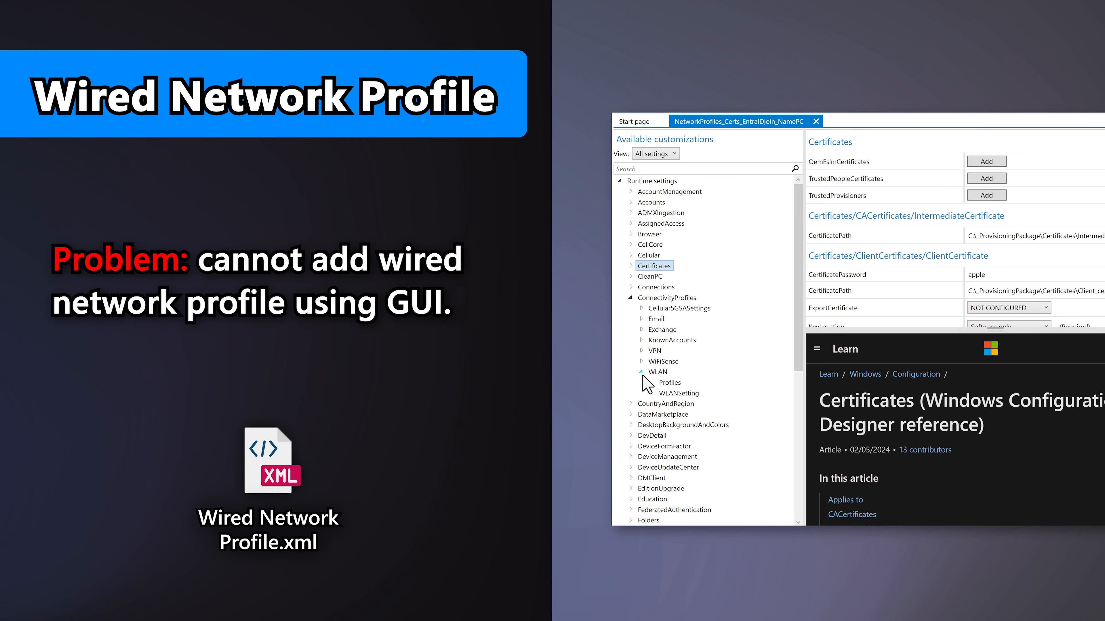
click(665, 383)
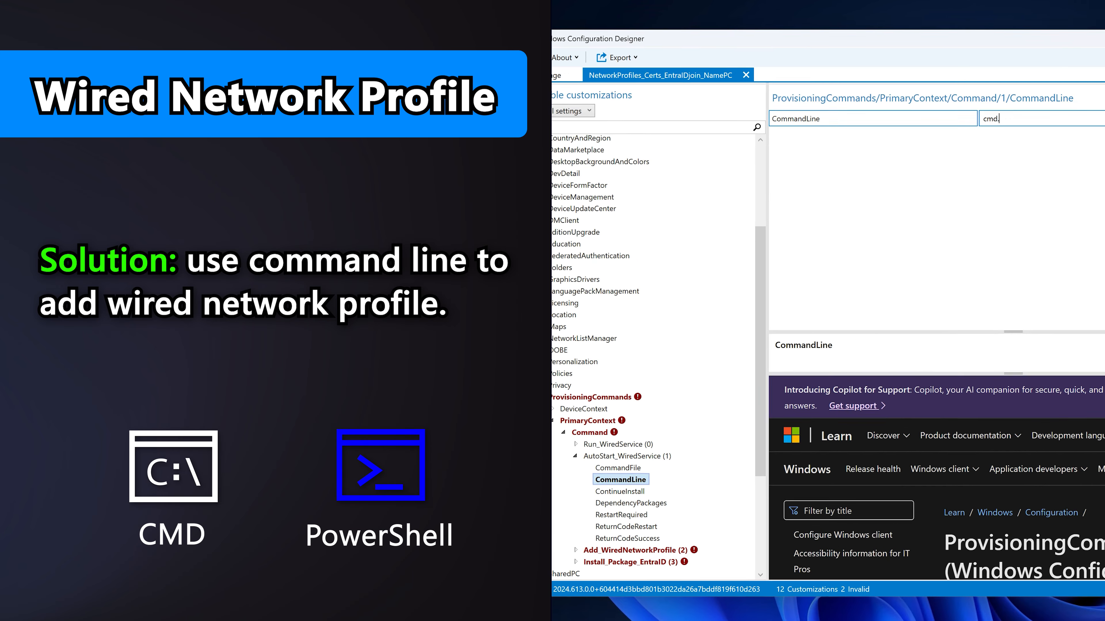
text(exe)
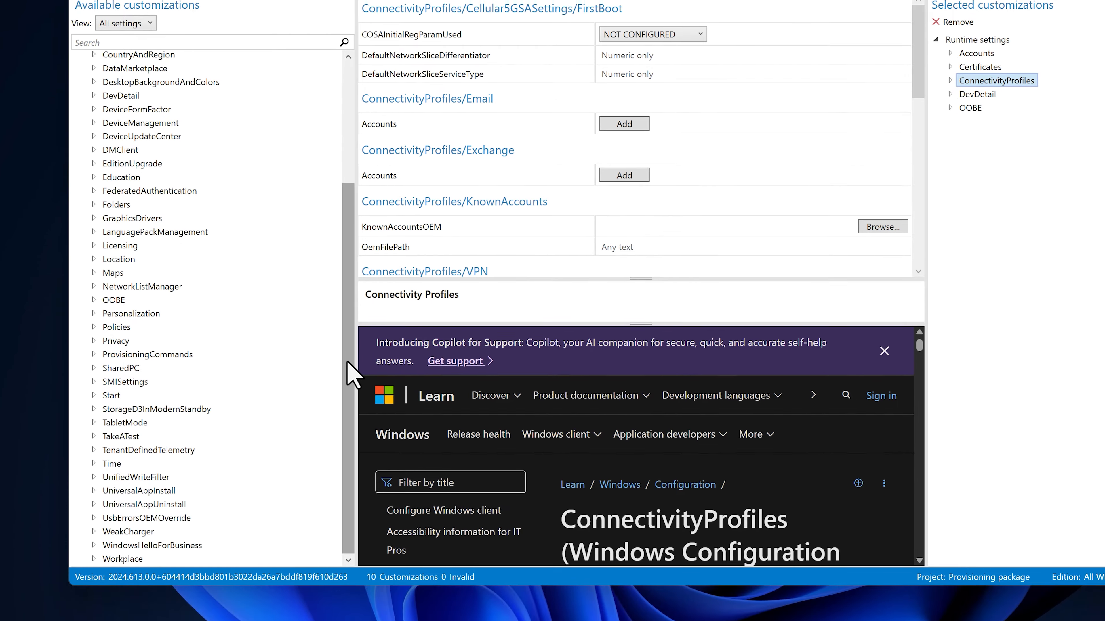
- Add PrimaryContext commands Run_WiredService, AutoStart_WiredService, Add_WiredNetworkProfile and Install_Package_EntraID
click(91, 344)
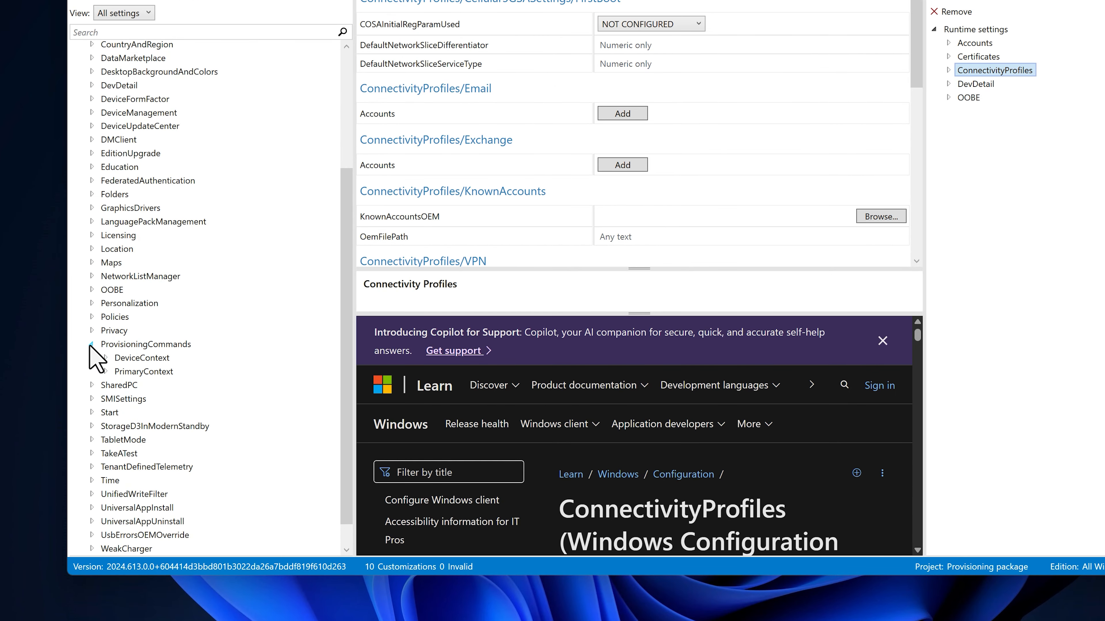
click(105, 371)
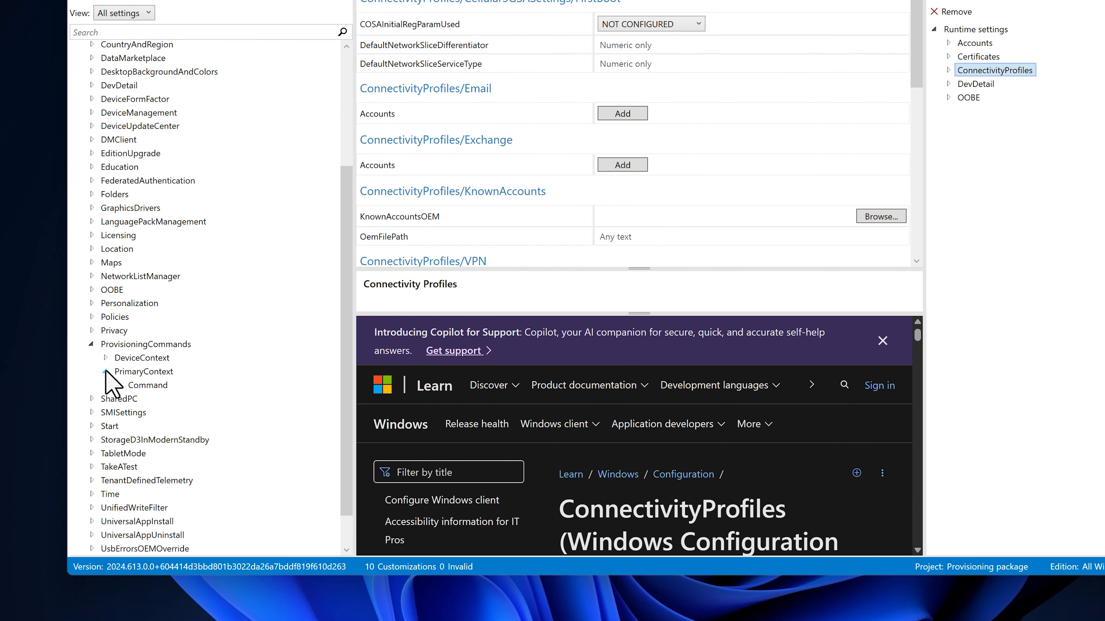
click(138, 386)
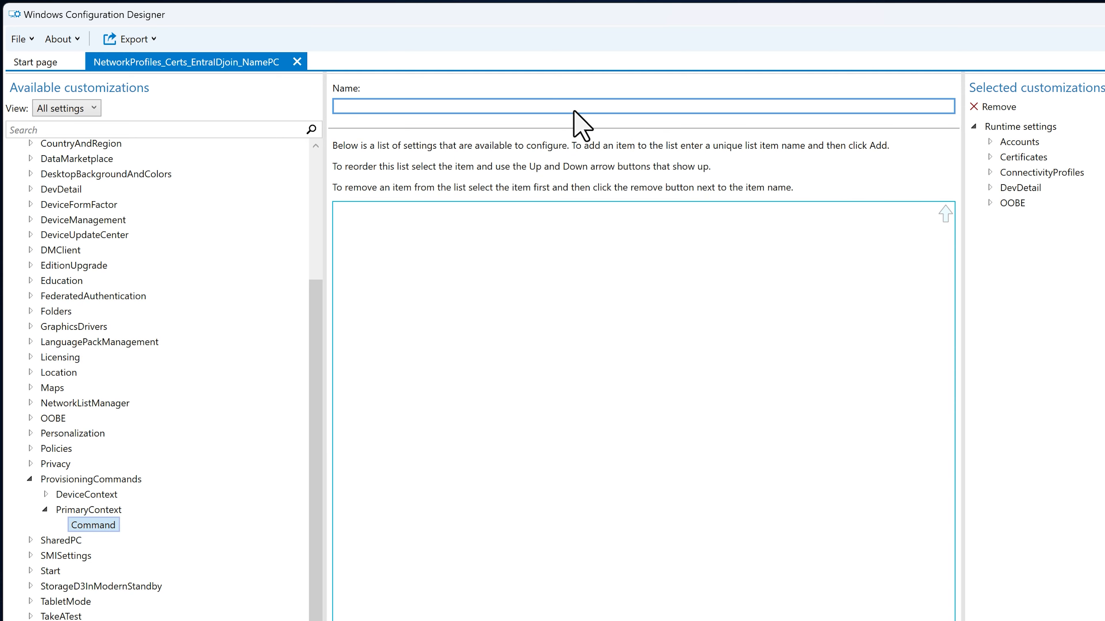
text(Run_WiredService)
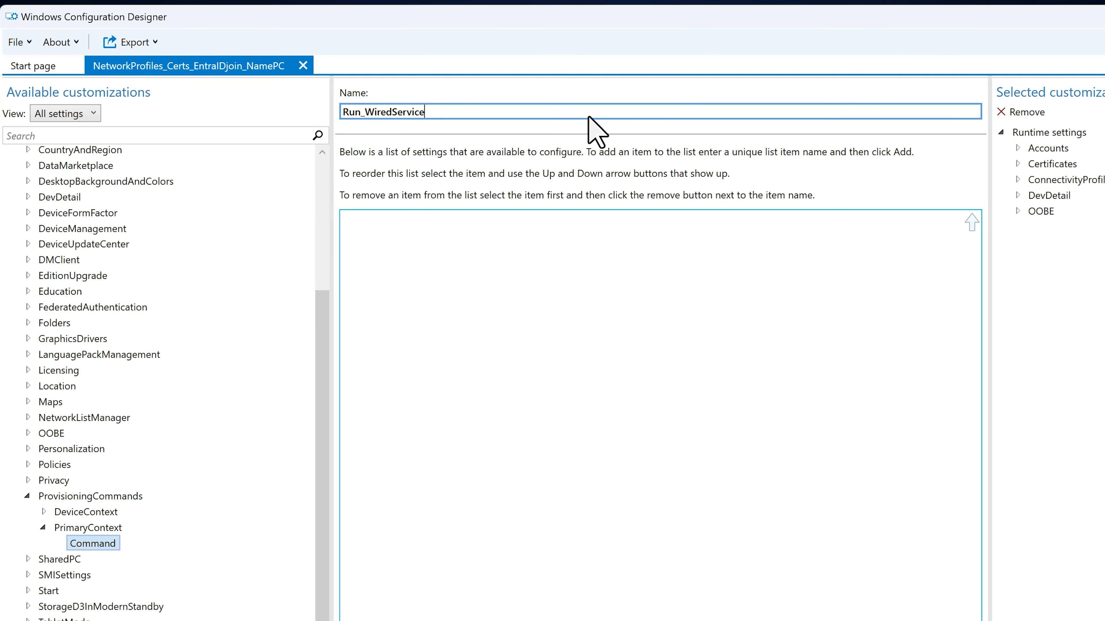
key(Return)
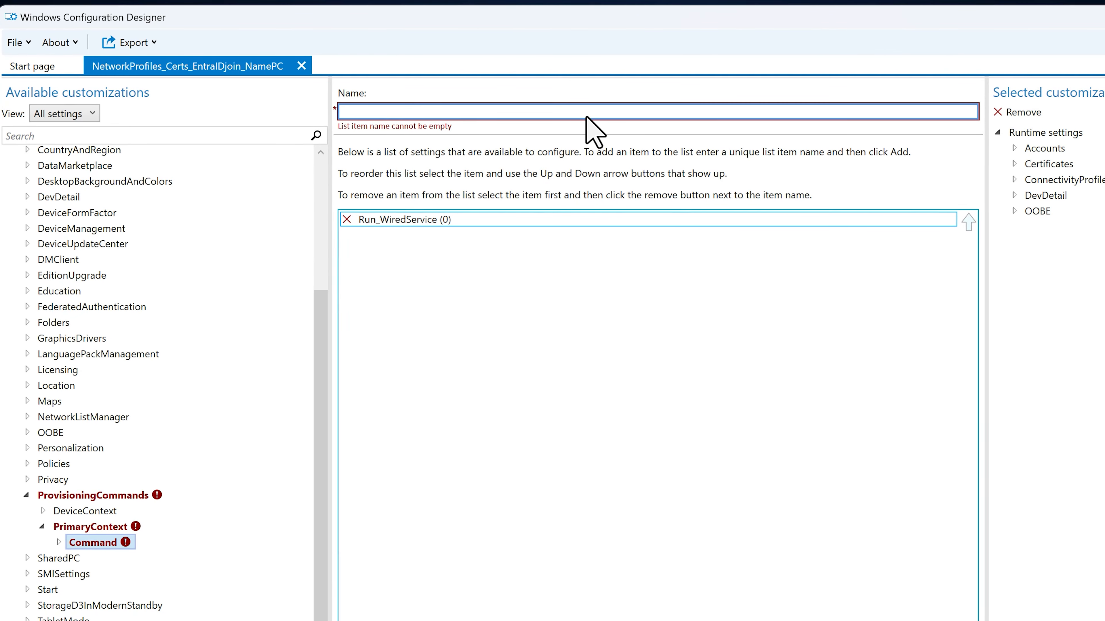
text(AutoStart_WiredService)
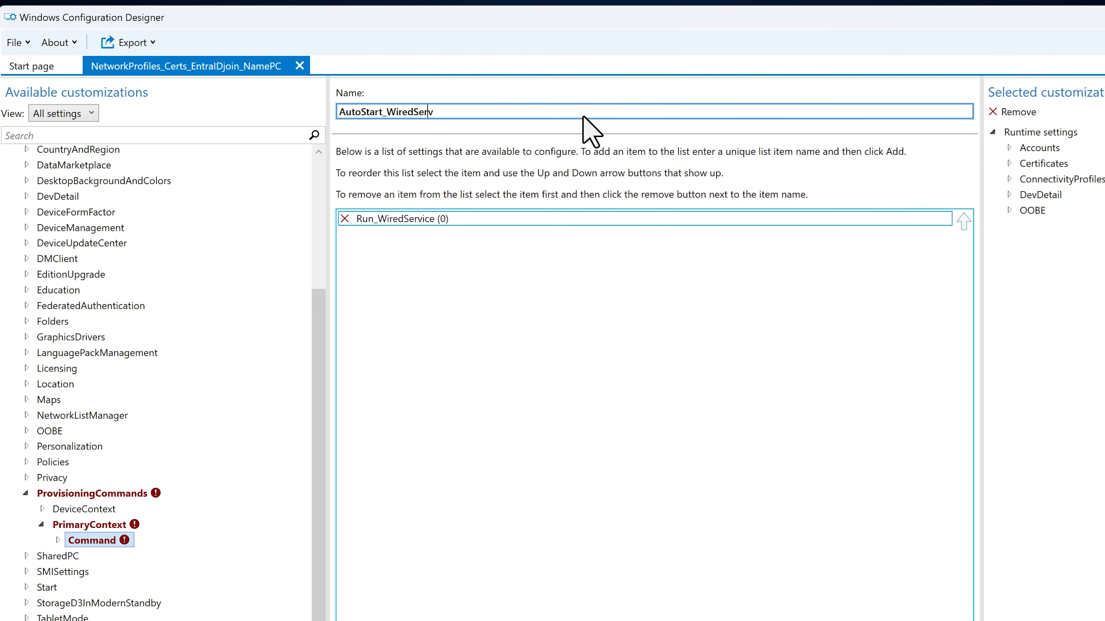
key(Return)
text(Add_WiredNetworkProfile)
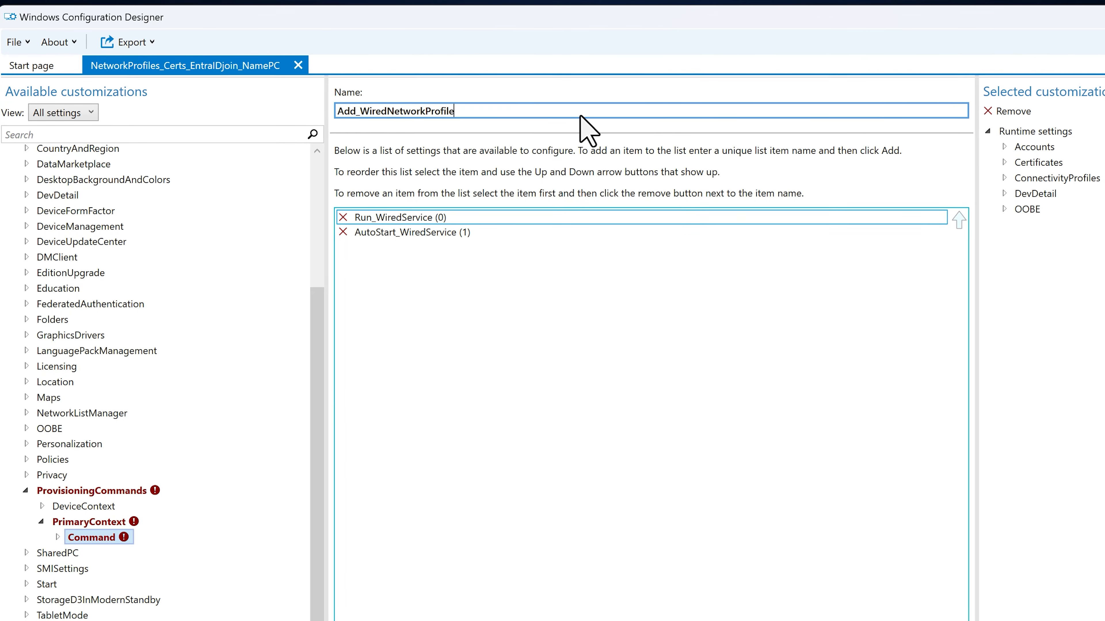
key(Return)
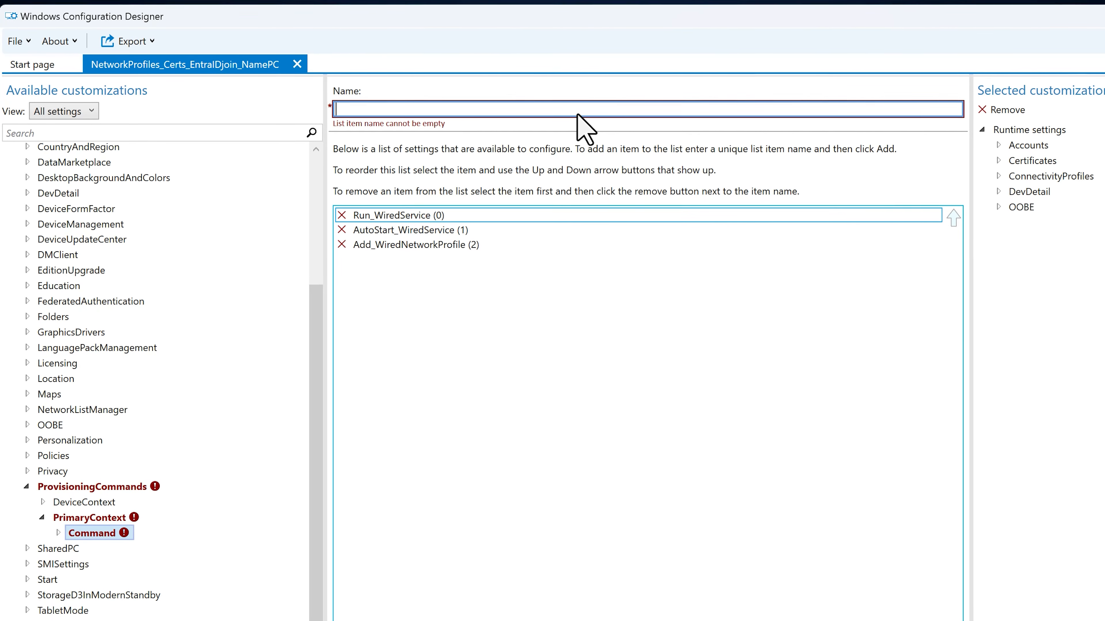
text(Install_Package)
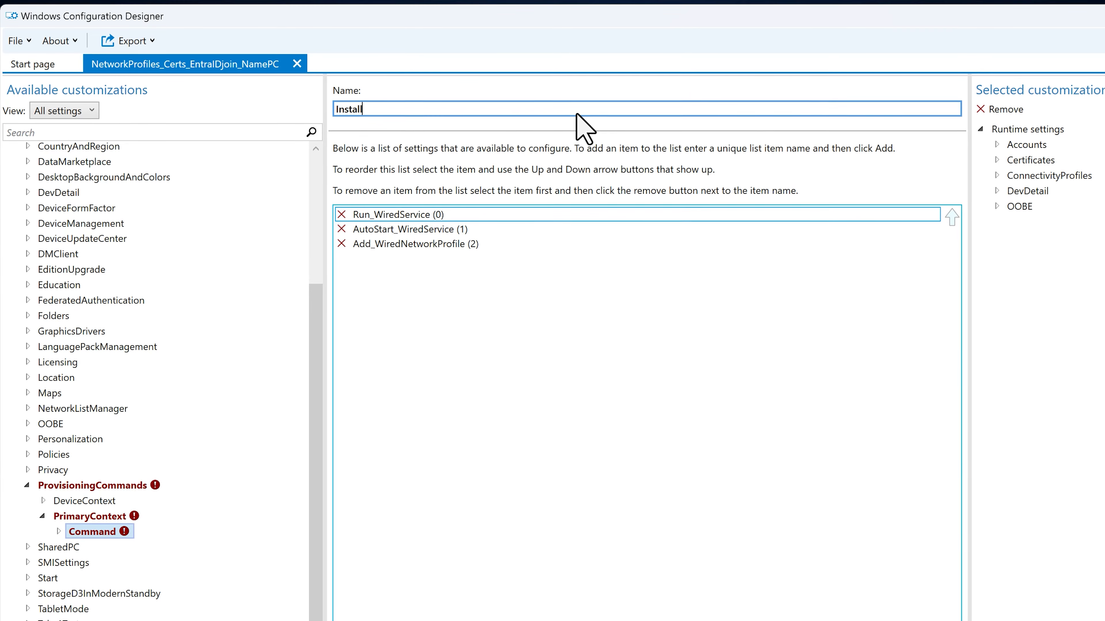
text(_EntraID)
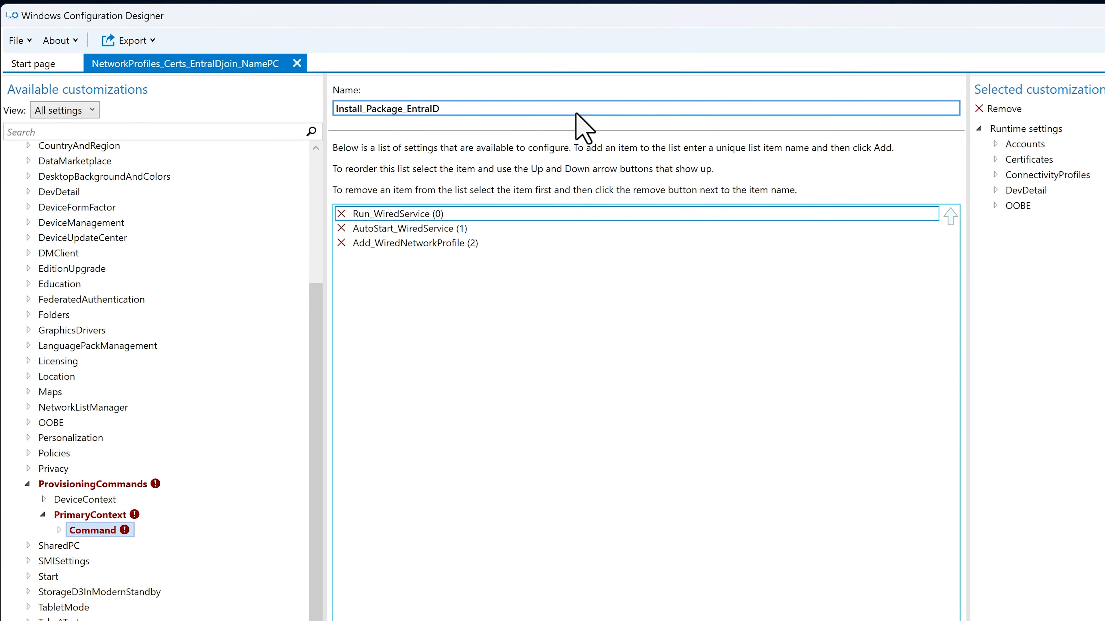
key(Return)
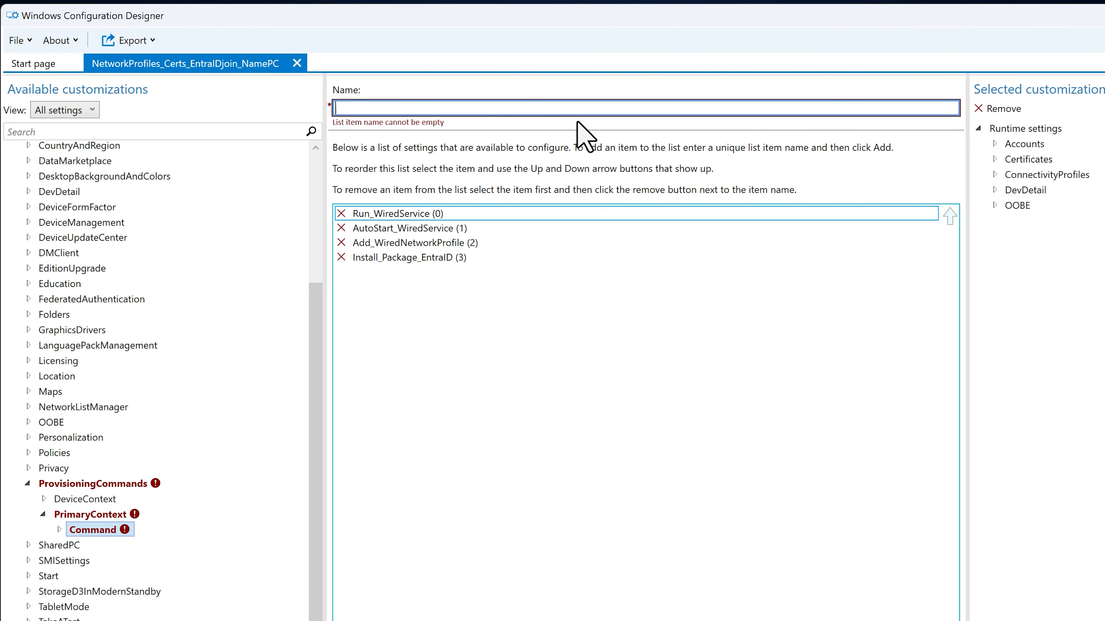
- Give Run_WiredService 'cmd.exe /c net start dot3svc' and AutoStart_WiredService 'cmd.exe /c sc config dot3svc start=auto'
click(59, 530)
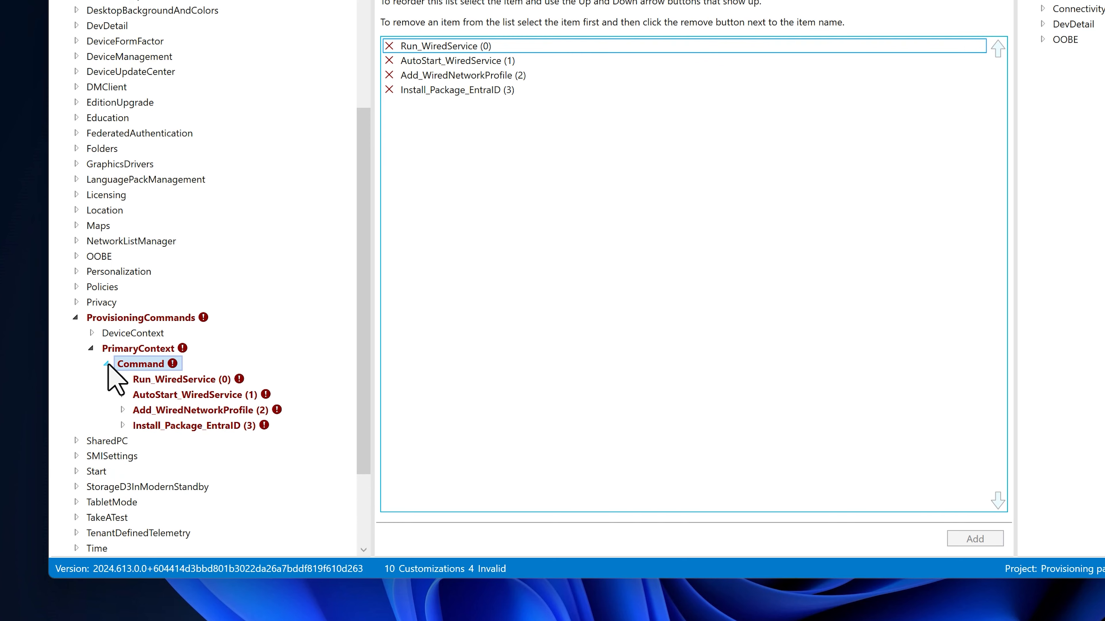
click(122, 379)
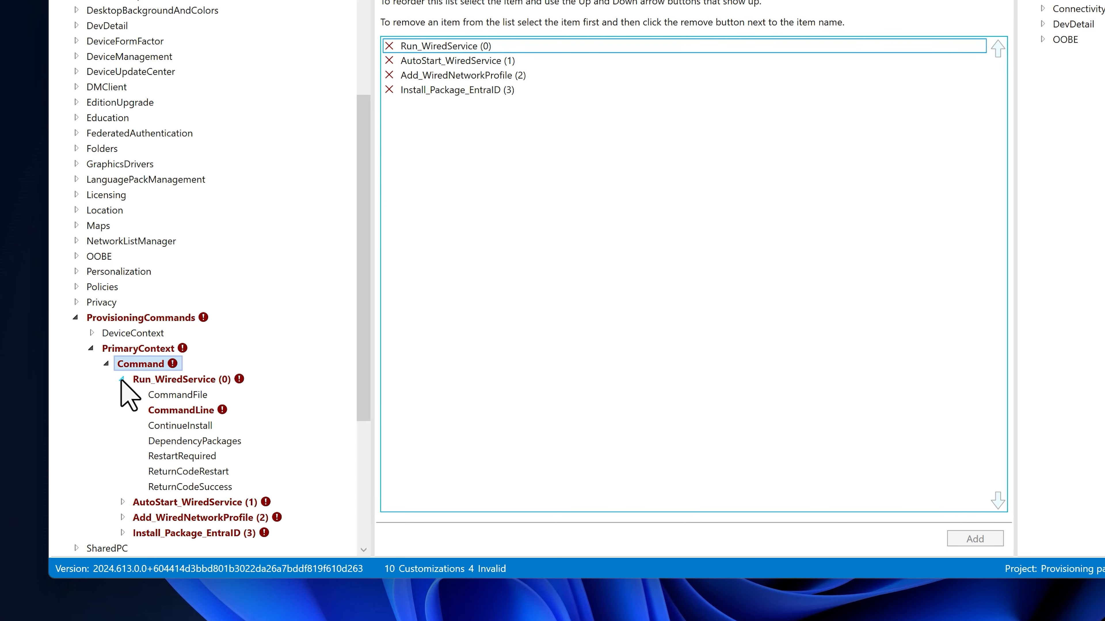
click(174, 411)
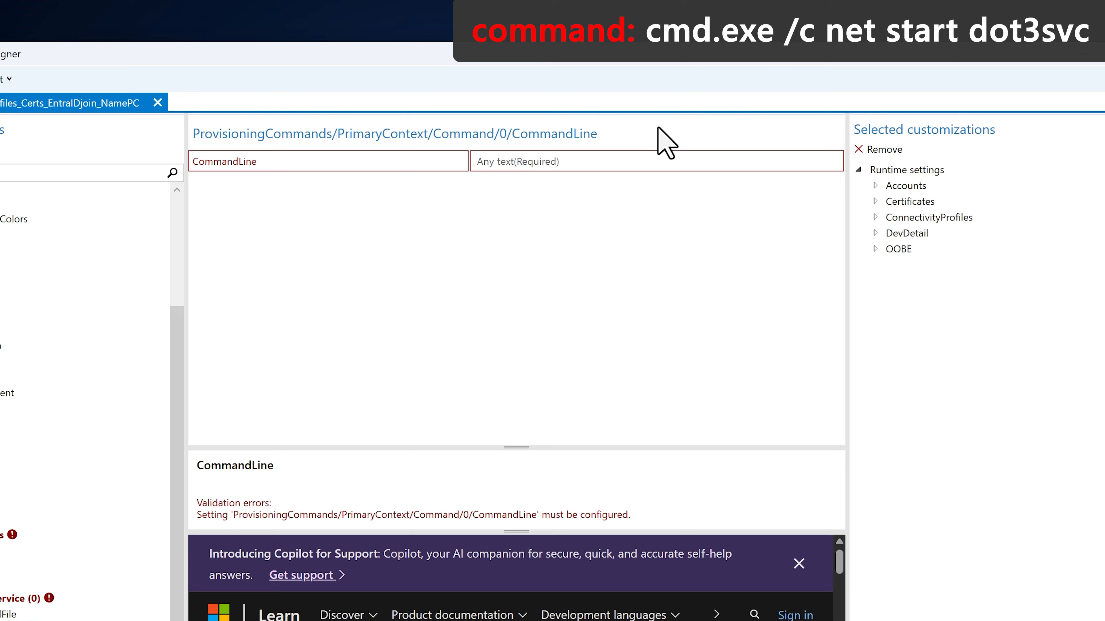
text(cmd.exe /c net start dot3svc)
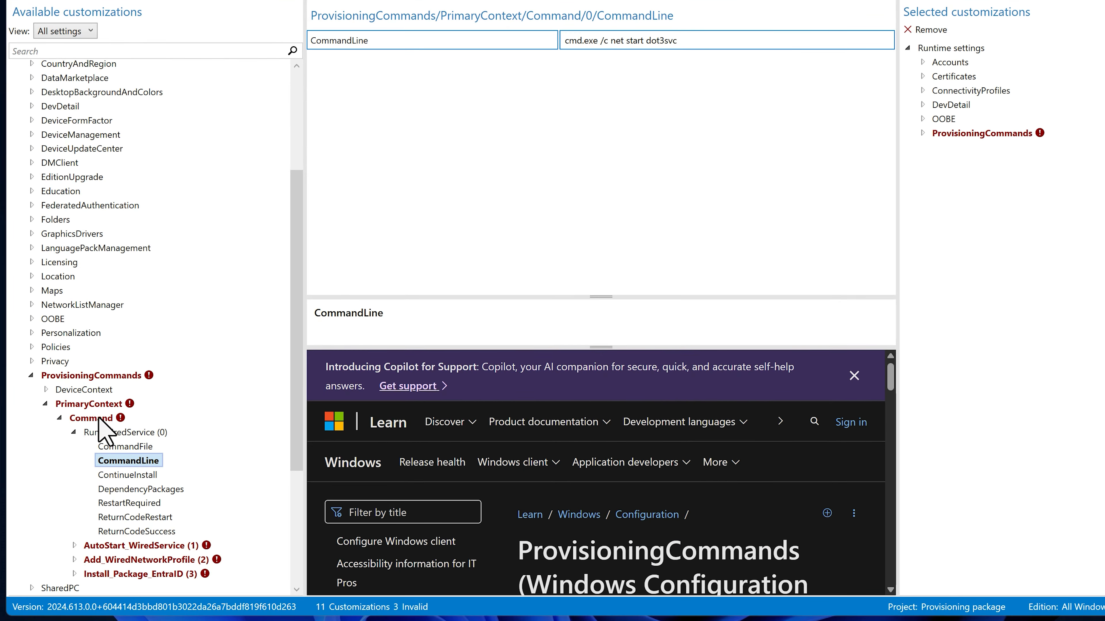
click(74, 432)
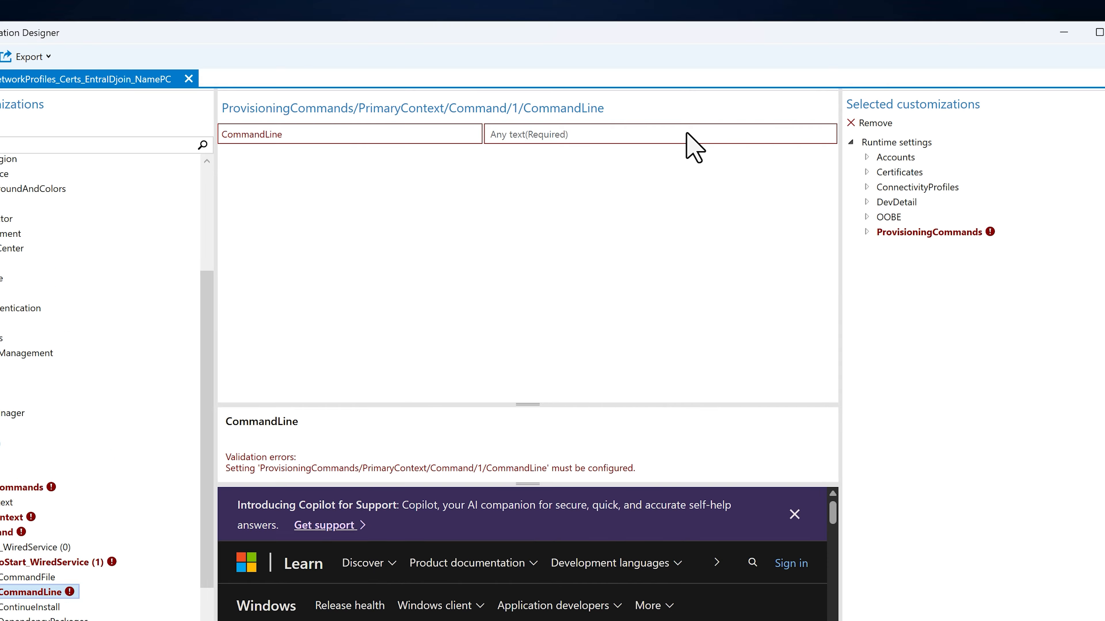
text(cmd)
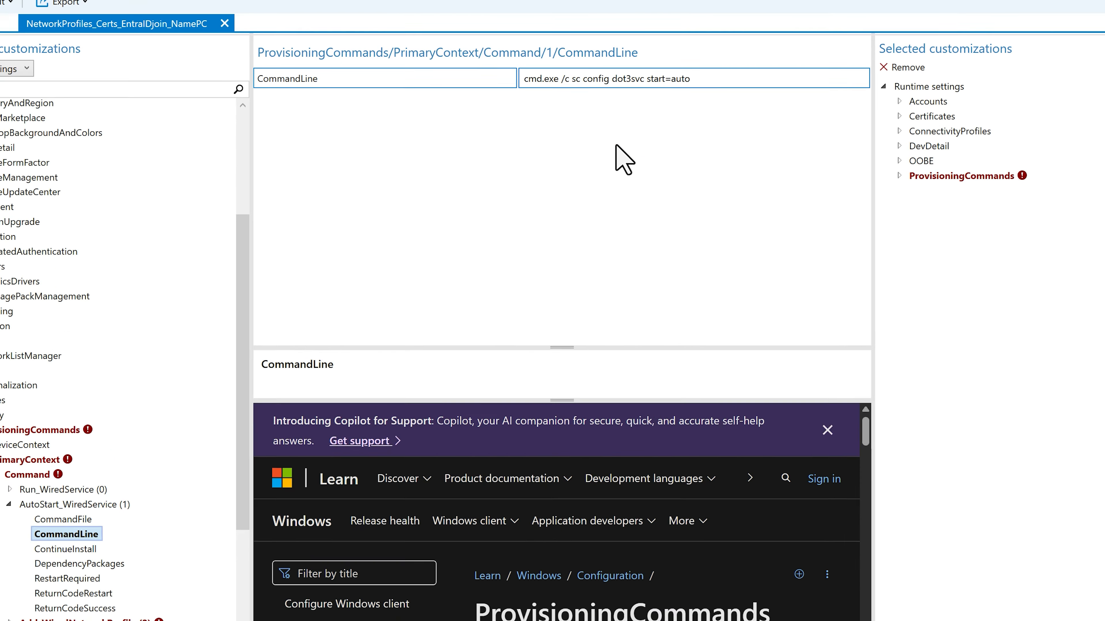
click(84, 388)
- Set Add_WiredNetworkProfile's command file to Ethernet-Contoso.xml from the _ProvisioningPackage folder
click(81, 403)
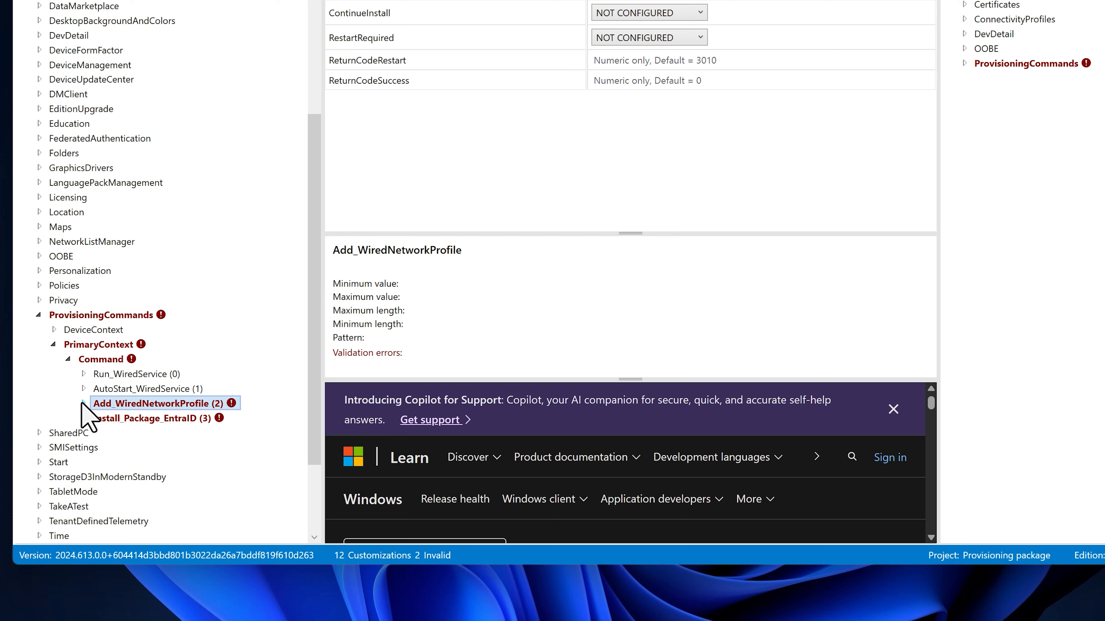
click(151, 419)
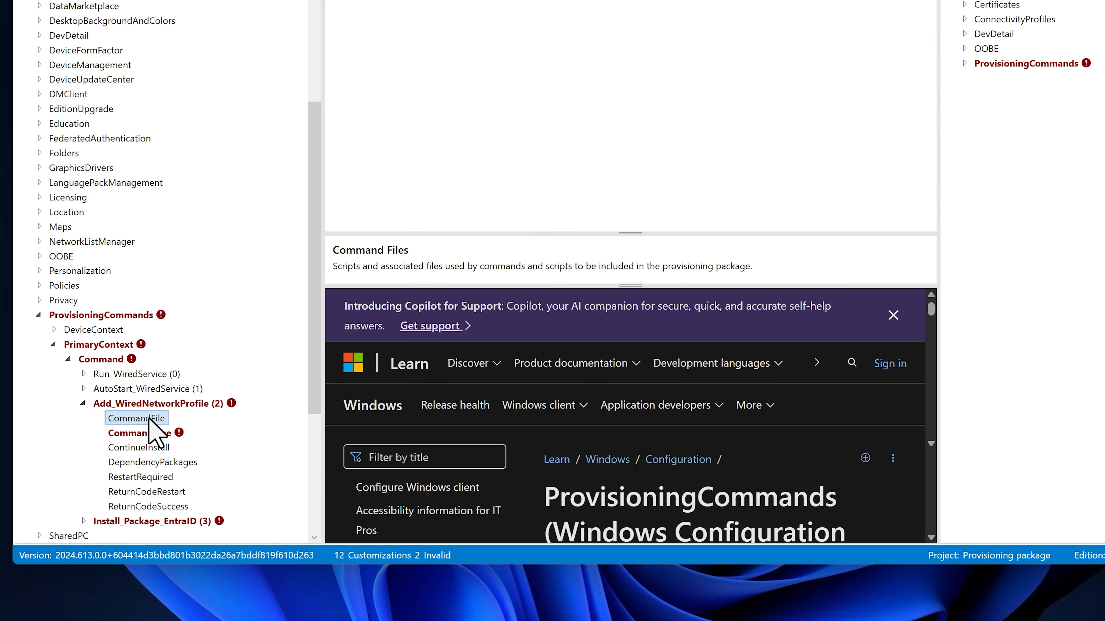
click(900, 133)
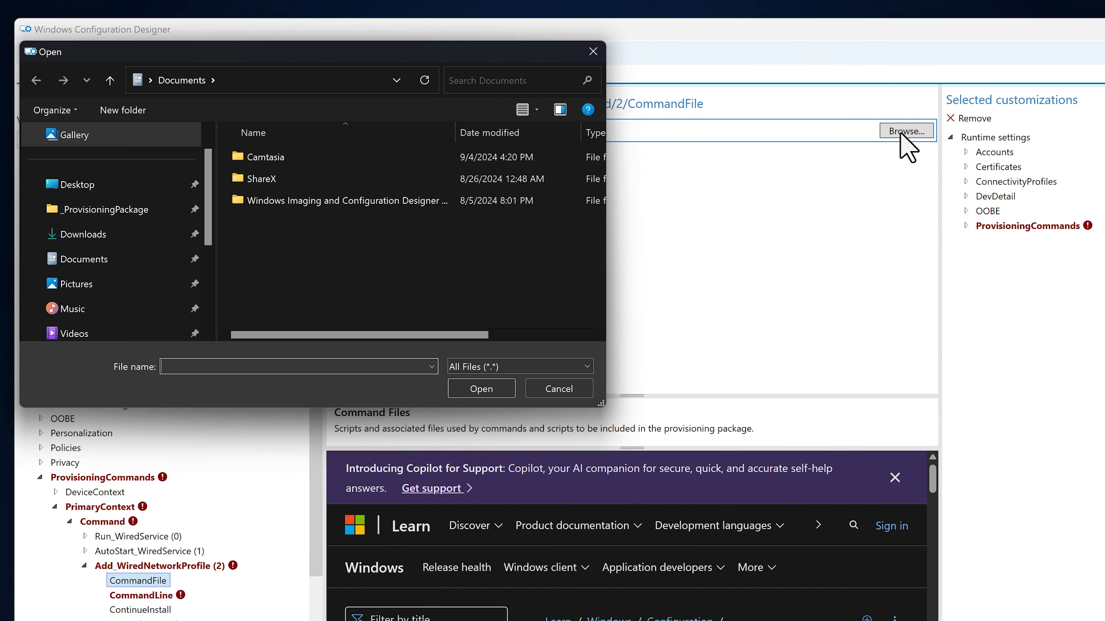
click(161, 211)
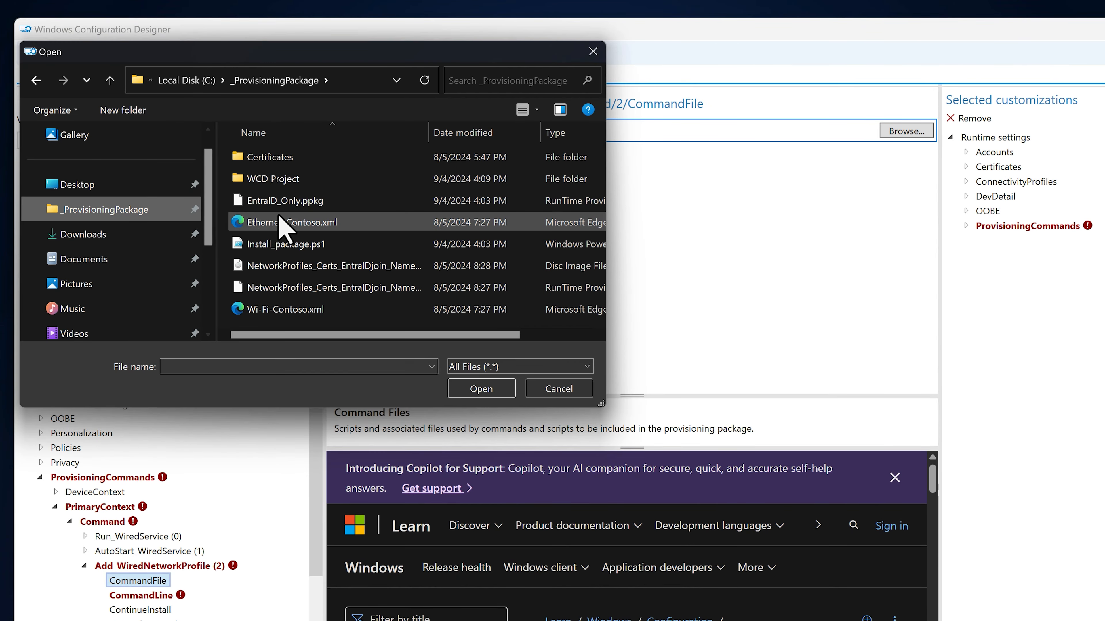
click(304, 223)
click(481, 389)
- Start entering the command line 'cmd.exe /c netsh lan add profile filename=Ethernet-Contoso.xml'
click(144, 595)
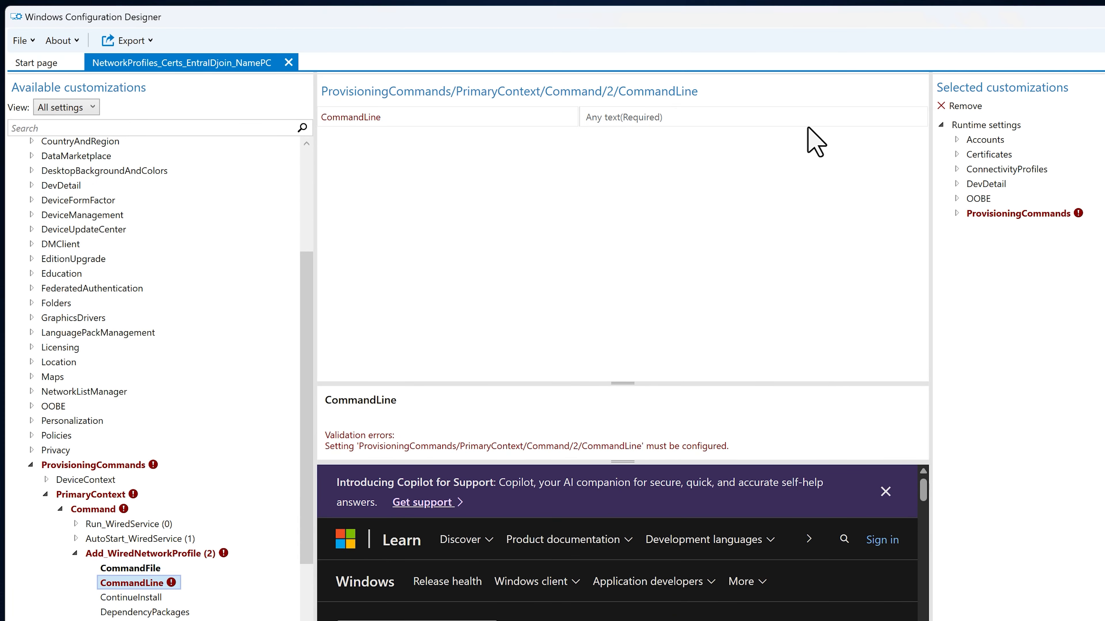
click(841, 17)
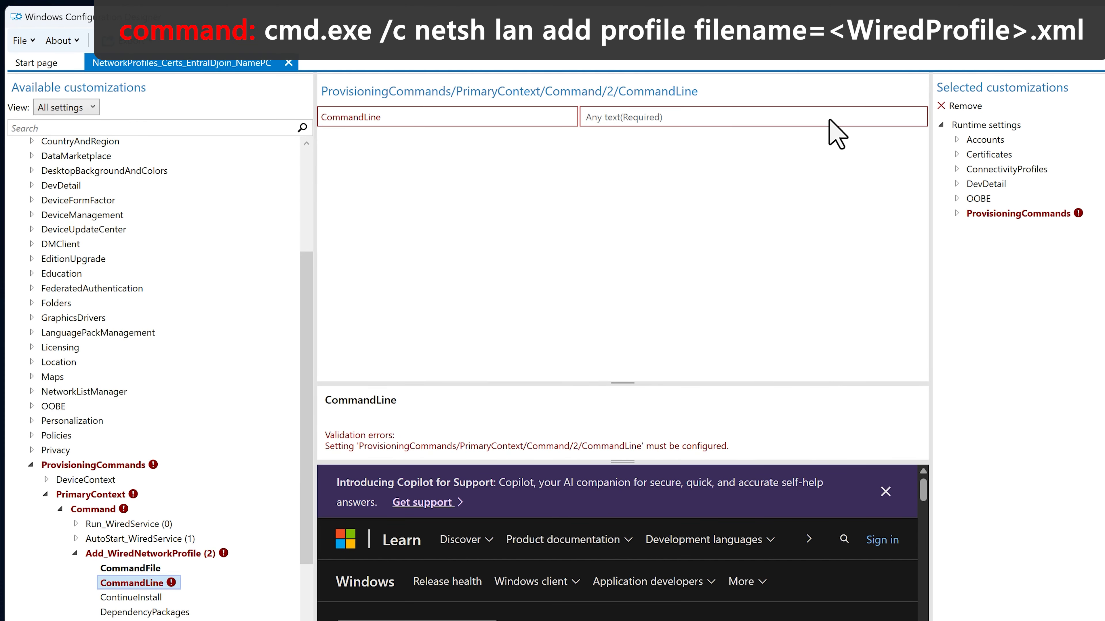
text(cmd.exe /c netsh lan add profile filename=E)
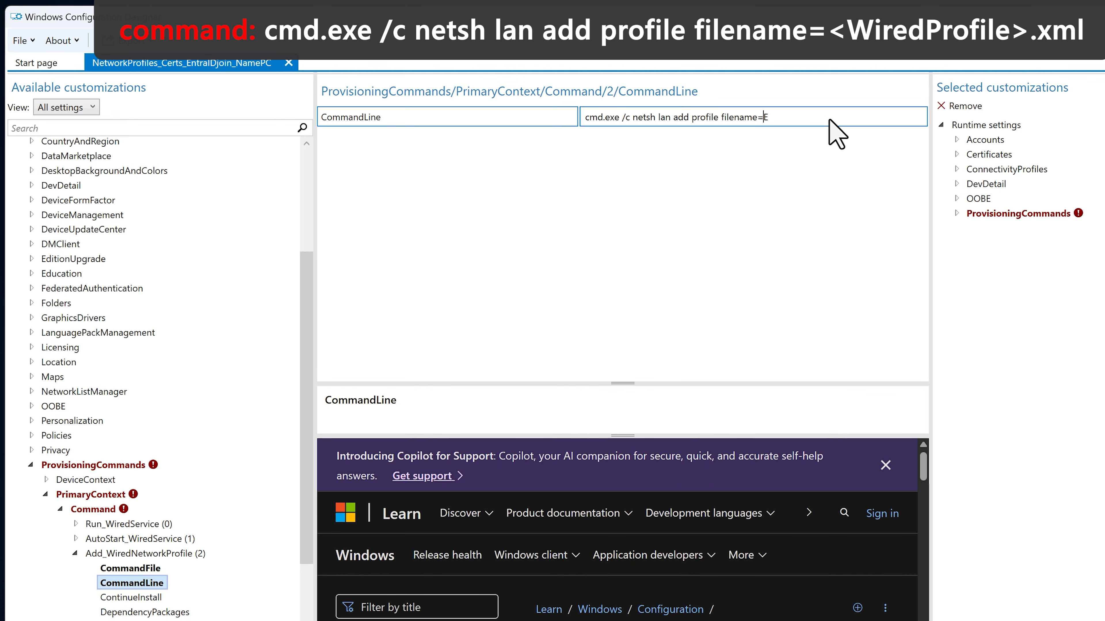